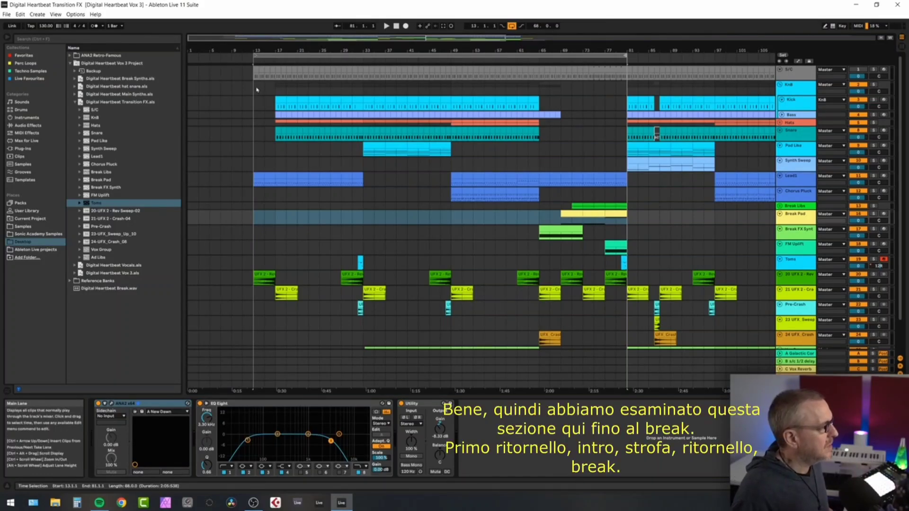
Highlight the arrangement from bar 13 to bar 81, and the transition effects tracks from Toms down to 24 UFX Crash
{"action": "left_click_drag", "start_coordinate": [256, 90], "coordinate": [627, 349]}
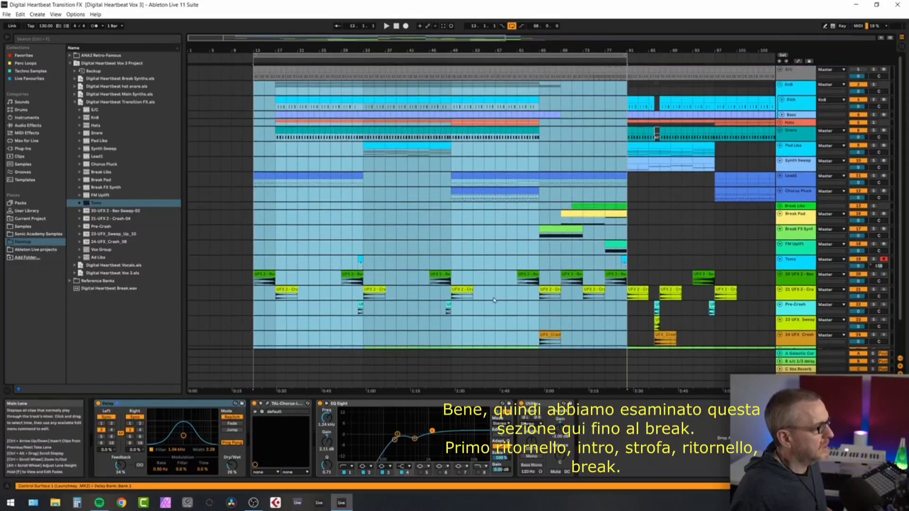
{"action": "left_click", "coordinate": [440, 261]}
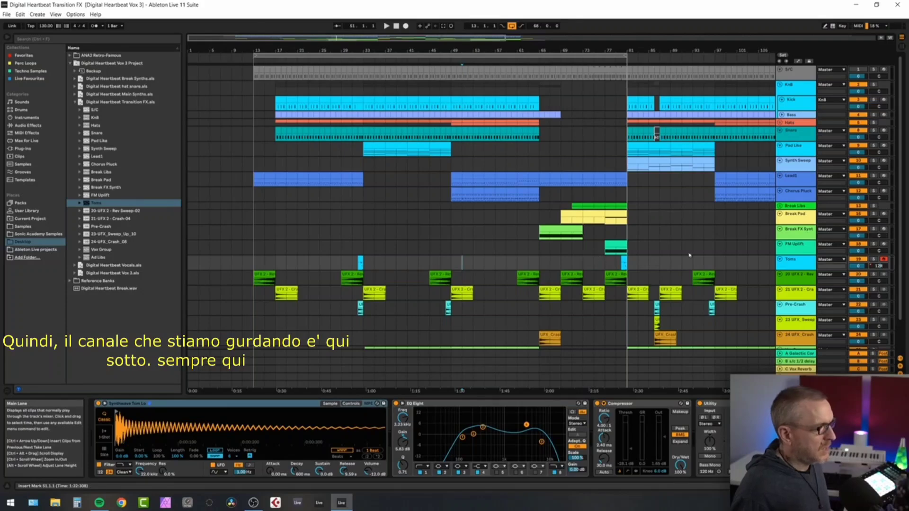
{"action": "left_click", "coordinate": [801, 261]}
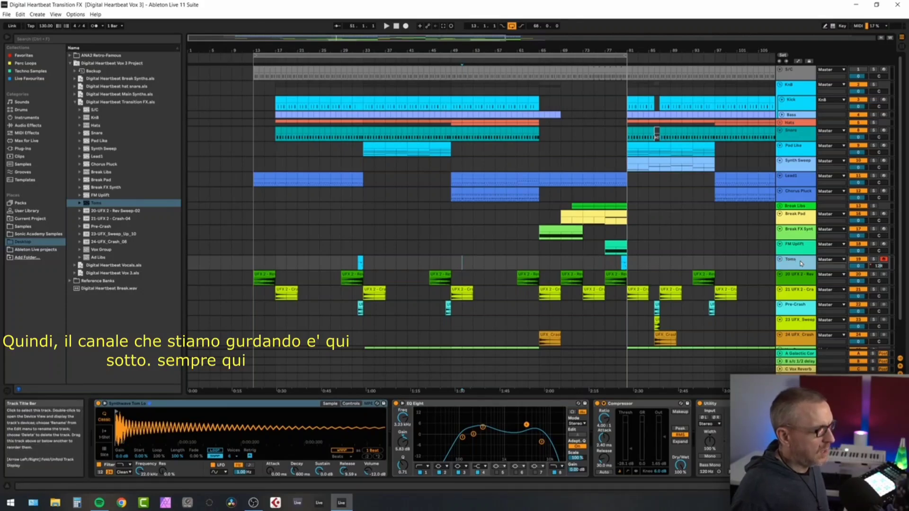
{"action": "left_click", "coordinate": [800, 334]}
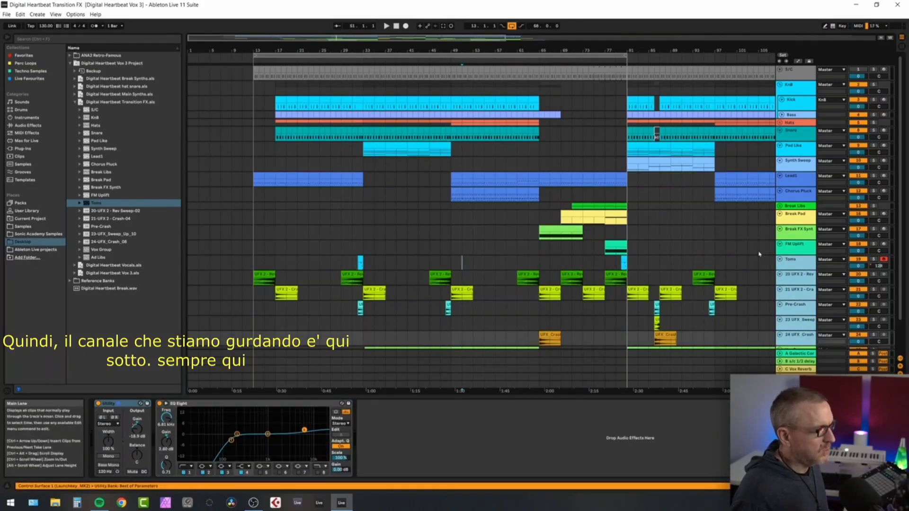
{"action": "left_click_drag", "start_coordinate": [748, 260], "coordinate": [205, 330]}
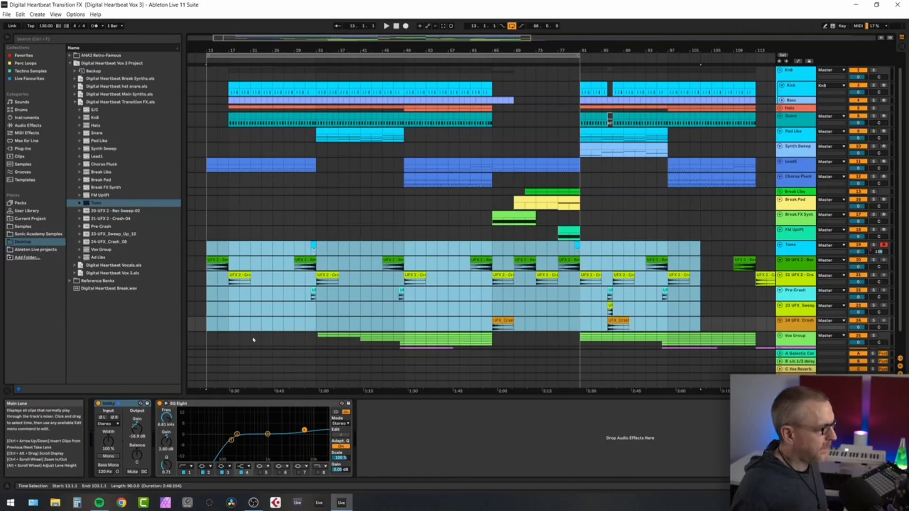
{"action": "left_click", "coordinate": [251, 234]}
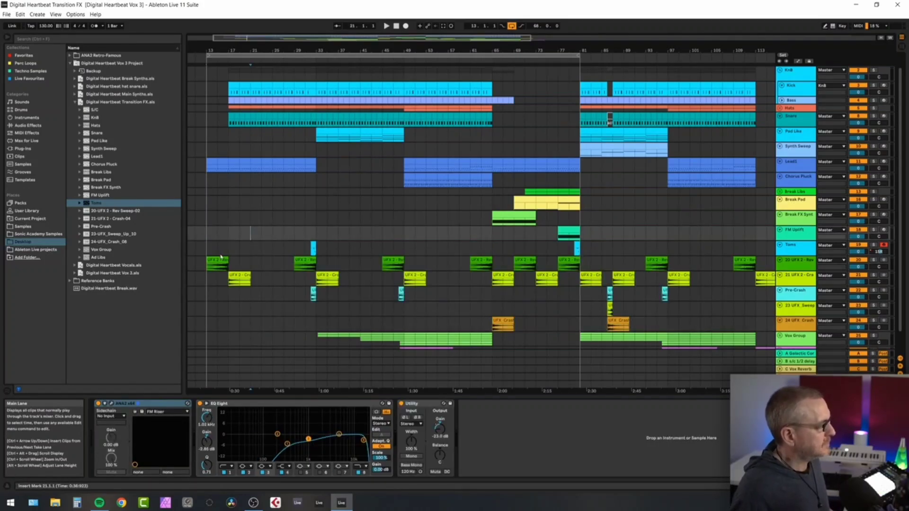
Inspect the first UFX 2 Rev Sweep-02 clip at bar 13 in the clip view and return to the track's devices
{"action": "left_click", "coordinate": [211, 161]}
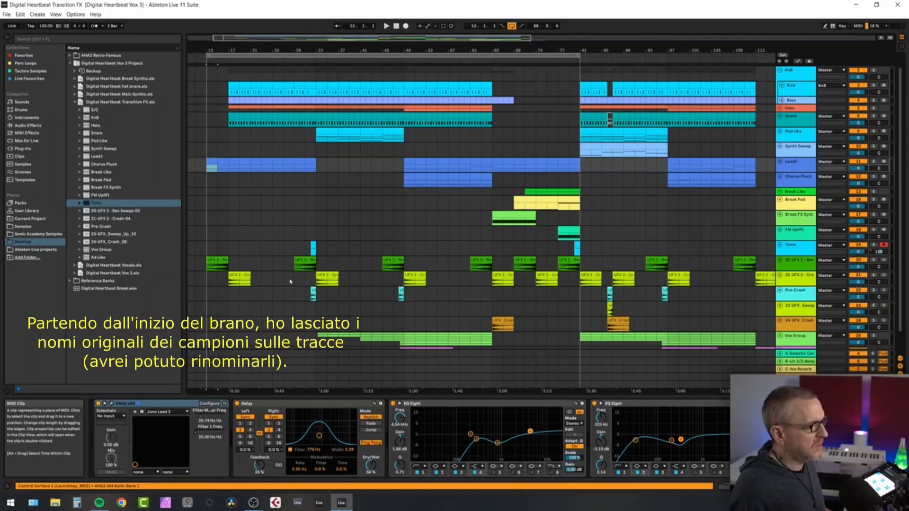
{"action": "left_click", "coordinate": [797, 263]}
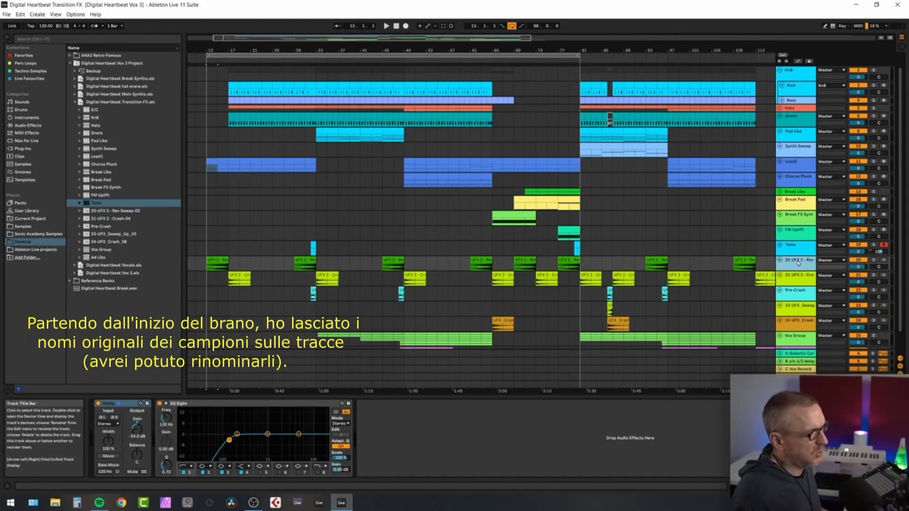
{"action": "left_click", "coordinate": [212, 261]}
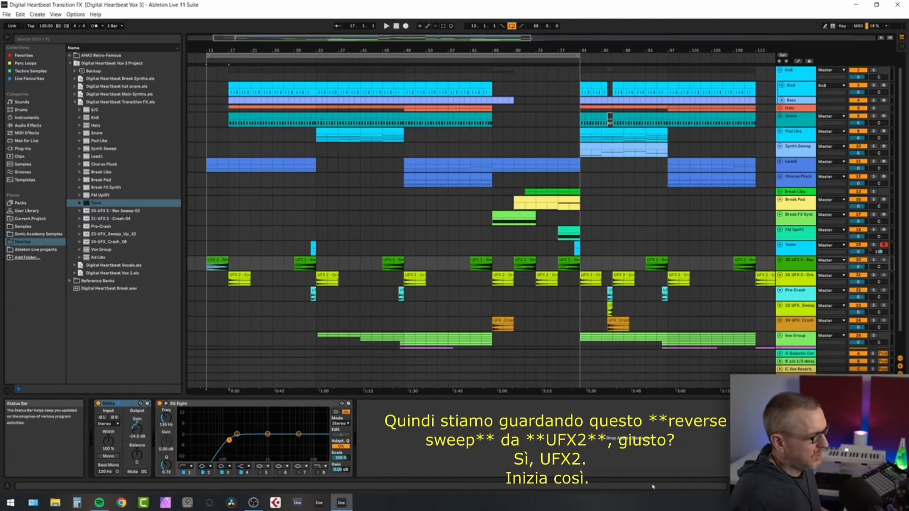
{"action": "double_click", "coordinate": [211, 260]}
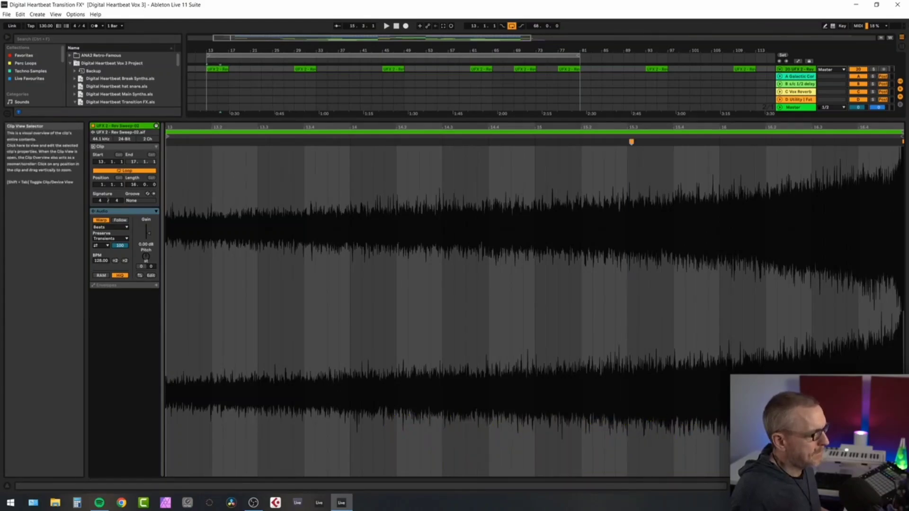
{"action": "key", "text": "shift+Tab"}
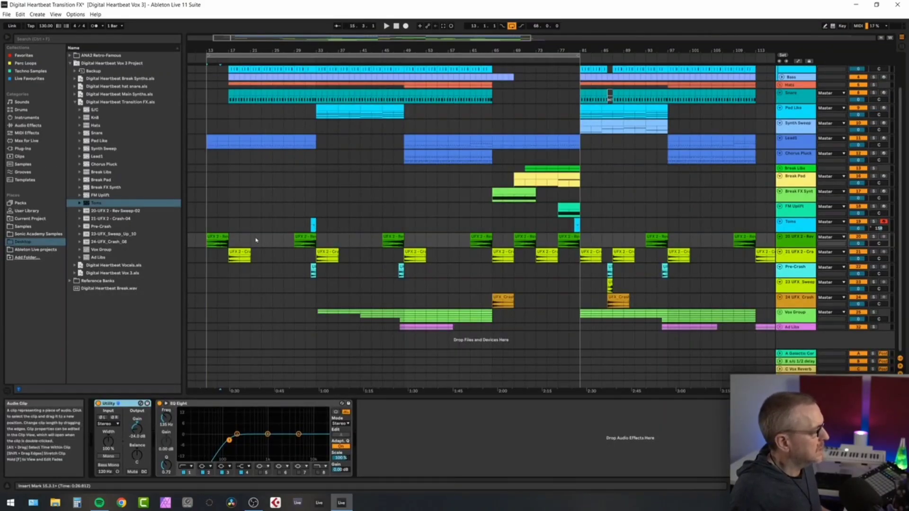
Play the intro from the reverse sweep at bar 13 and show the bar 17 Crash-04 waveform in a shorter clip view
{"action": "left_click", "coordinate": [217, 241]}
{"action": "key", "text": "space"}
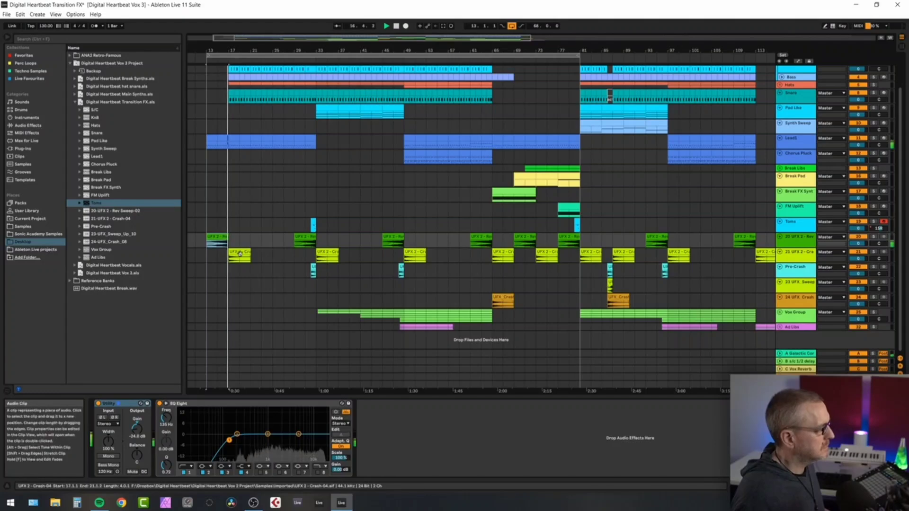
{"action": "left_click", "coordinate": [246, 251]}
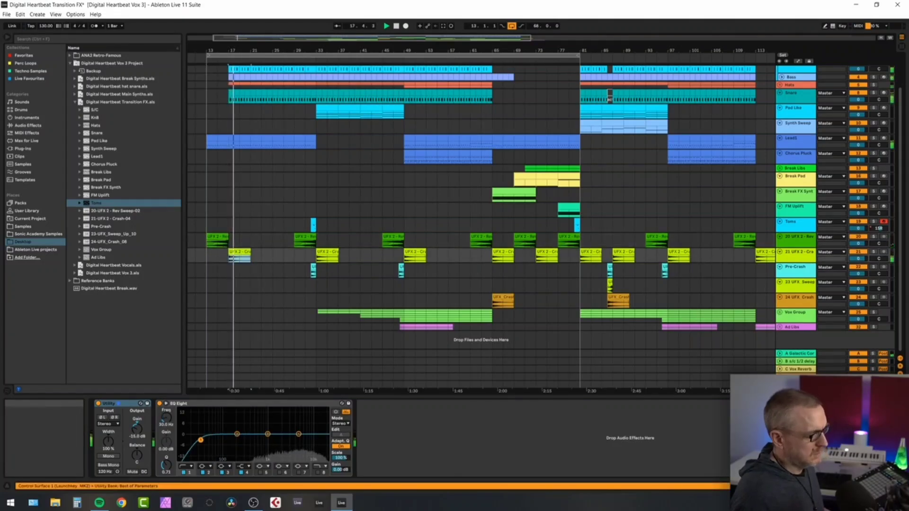
{"action": "key", "text": "shift+Tab"}
{"action": "left_click_drag", "start_coordinate": [319, 398], "coordinate": [333, 340]}
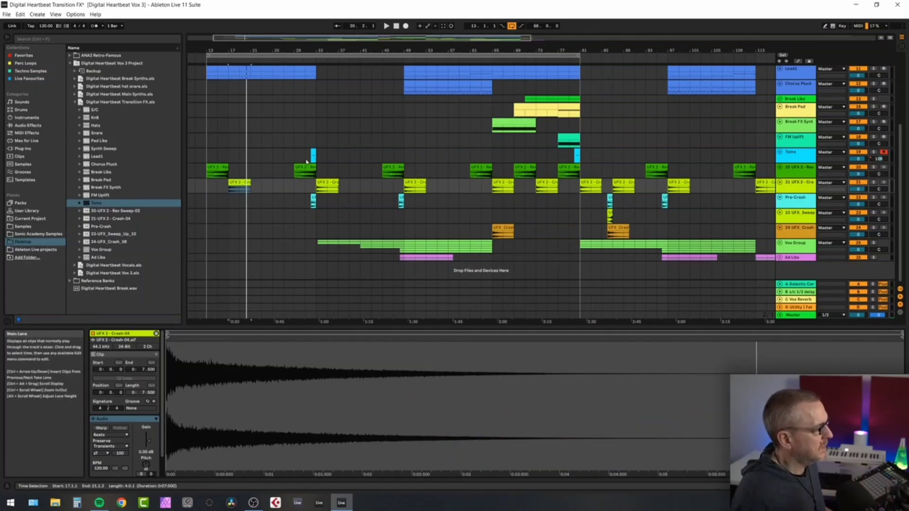
Examine the reverse sweep clip at bar 29 and the crash clip at bar 33, where the intro moves to the verse
{"action": "scroll", "coordinate": [304, 110], "scroll_direction": "up", "scroll_amount": 4}
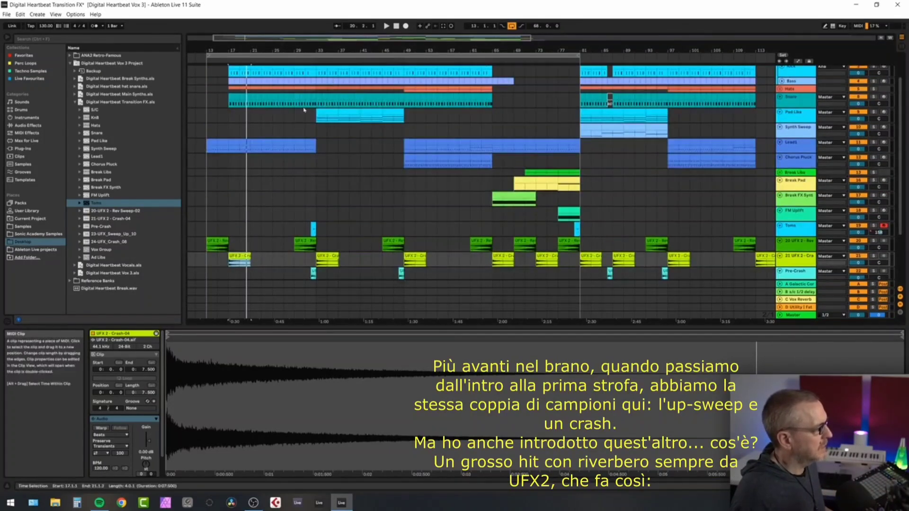
{"action": "scroll", "coordinate": [322, 105], "scroll_direction": "down", "scroll_amount": 2}
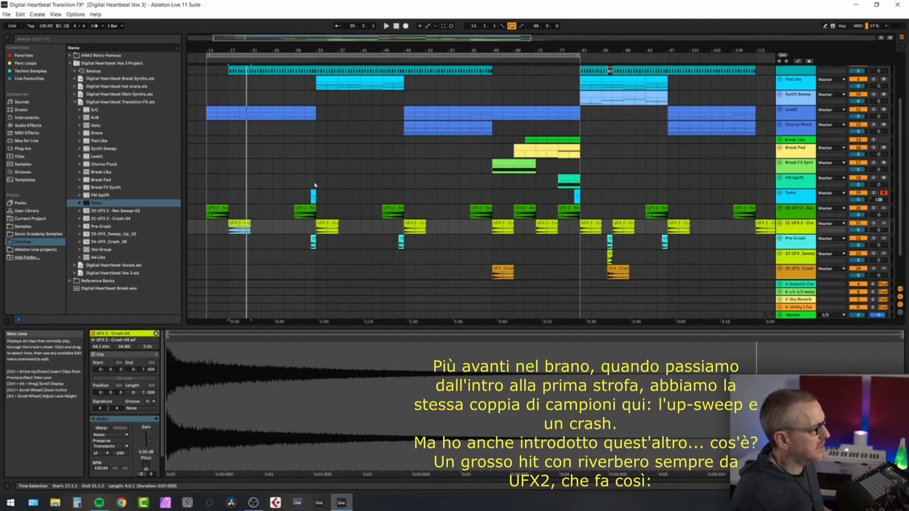
{"action": "left_click", "coordinate": [307, 213]}
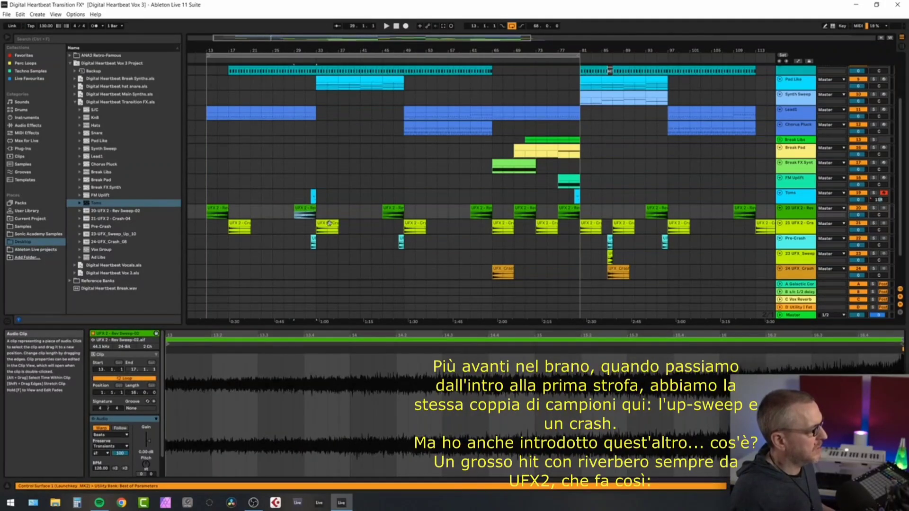
{"action": "left_click", "coordinate": [329, 223]}
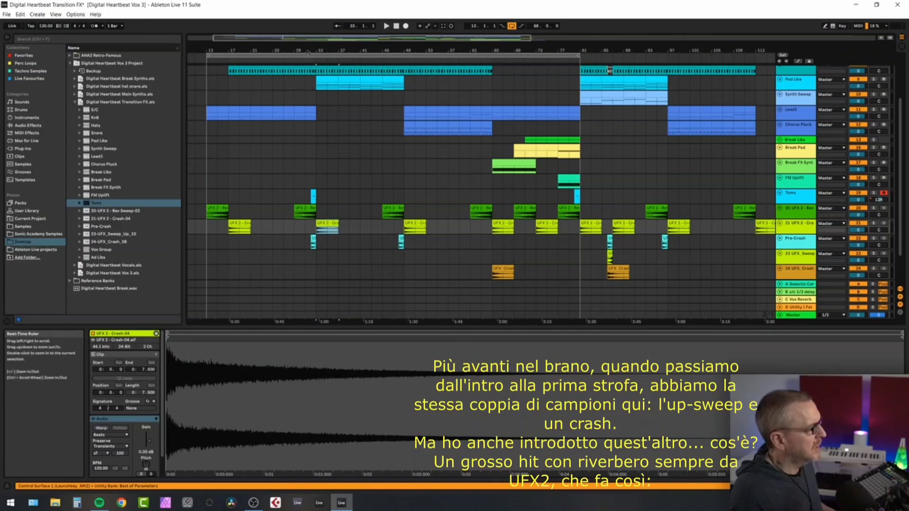
Solo the Pre-Crash track and audition its UFX 2 Big Rev Hits-18 clip at bar 32
{"action": "left_click_drag", "start_coordinate": [308, 53], "coordinate": [251, 88]}
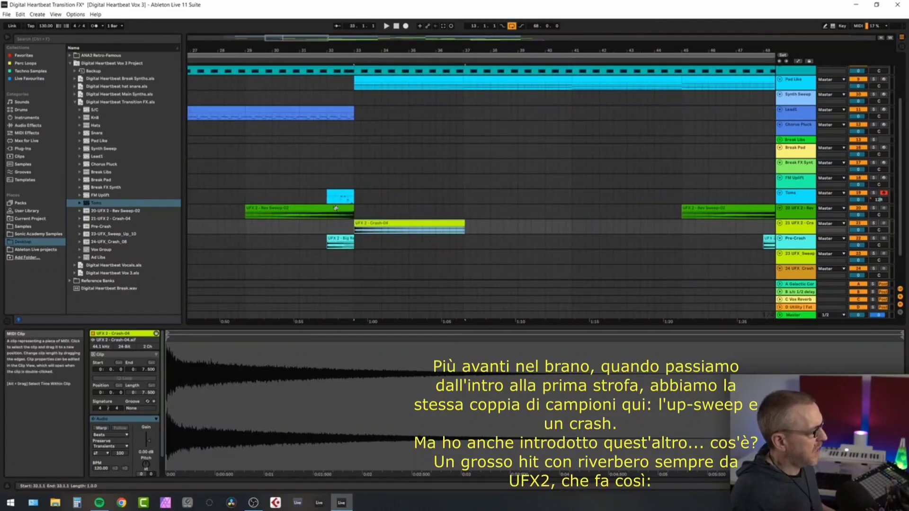
{"action": "left_click", "coordinate": [343, 240]}
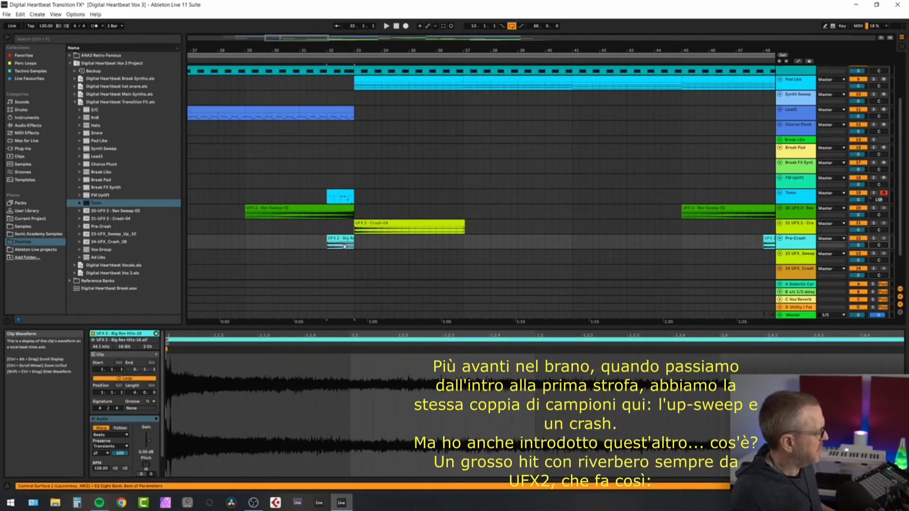
{"action": "left_click", "coordinate": [874, 239]}
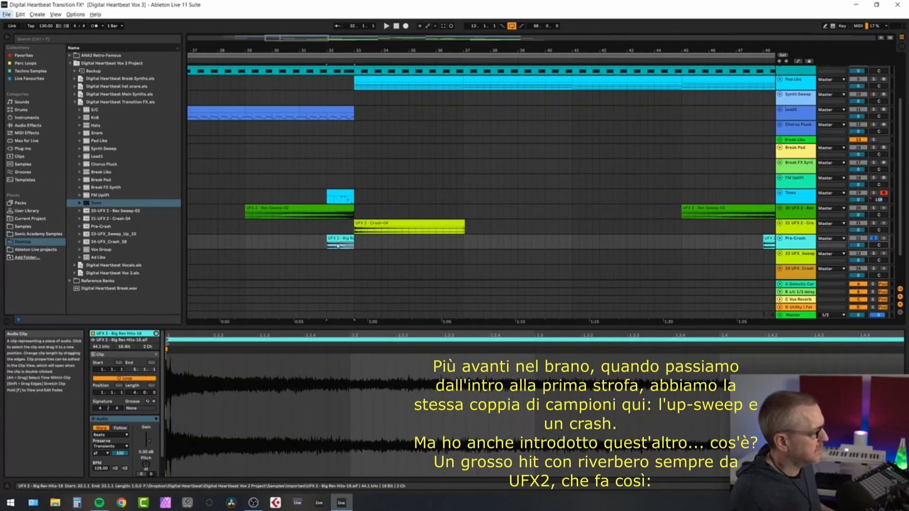
{"action": "key", "text": "Down"}
{"action": "key", "text": "Escape"}
{"action": "key", "text": "space"}
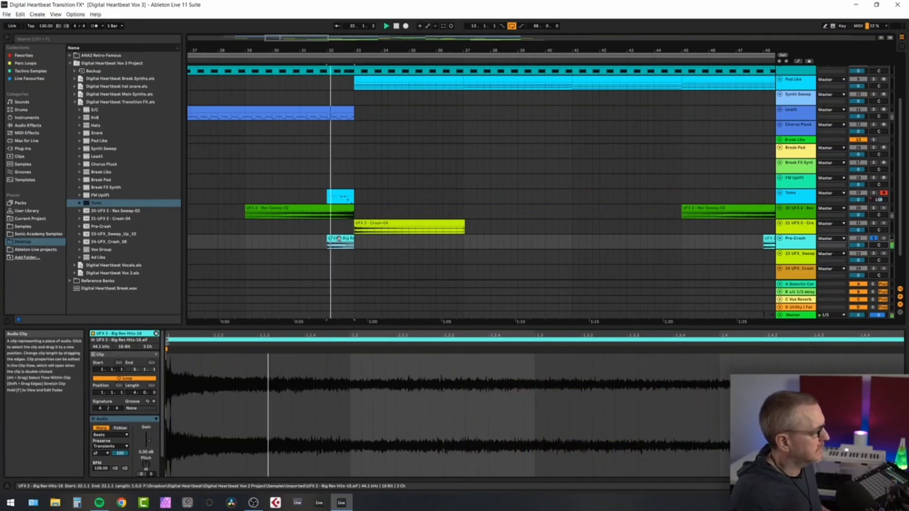
{"action": "key", "text": "space"}
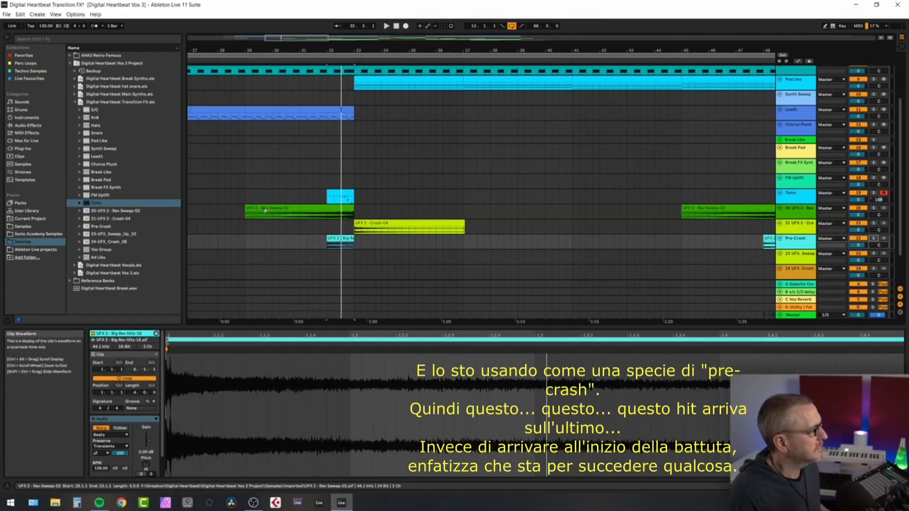
Listen to the transition from the reverse sweep at bar 29 and display the notes of the Toms clip at bar 32
{"action": "left_click", "coordinate": [246, 61]}
{"action": "left_click", "coordinate": [278, 216]}
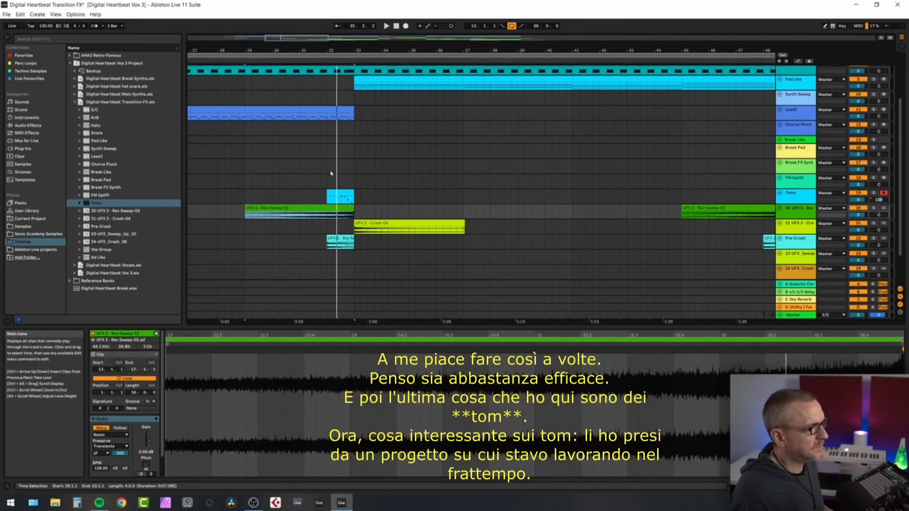
{"action": "scroll", "coordinate": [608, 204], "scroll_direction": "down", "scroll_amount": 2}
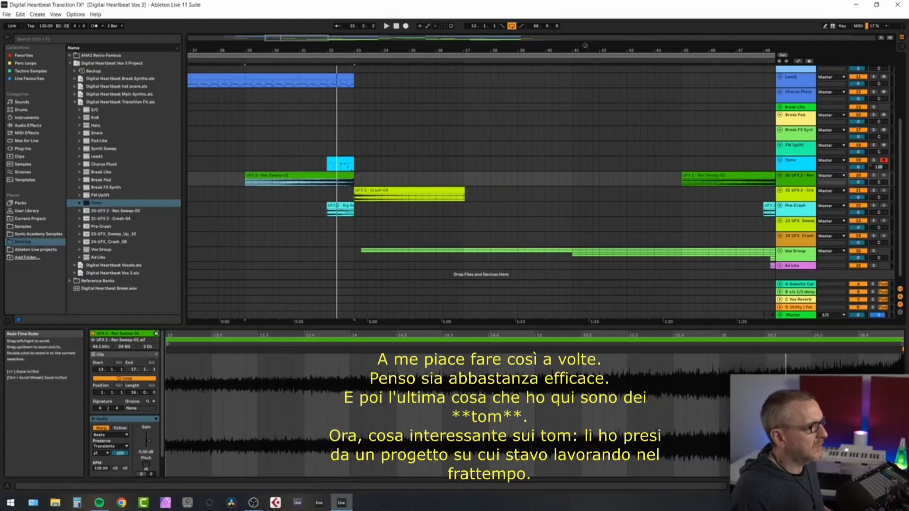
{"action": "left_click_drag", "start_coordinate": [502, 52], "coordinate": [502, 47]}
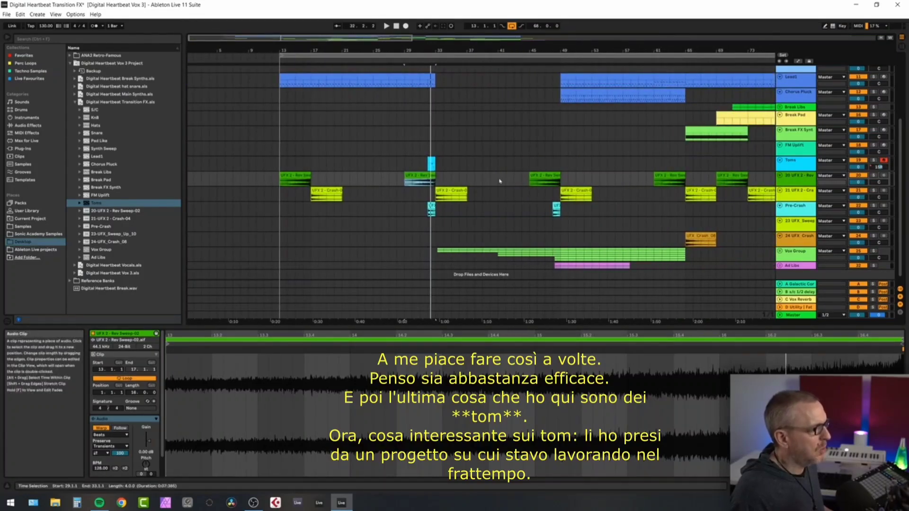
{"action": "left_click", "coordinate": [431, 162]}
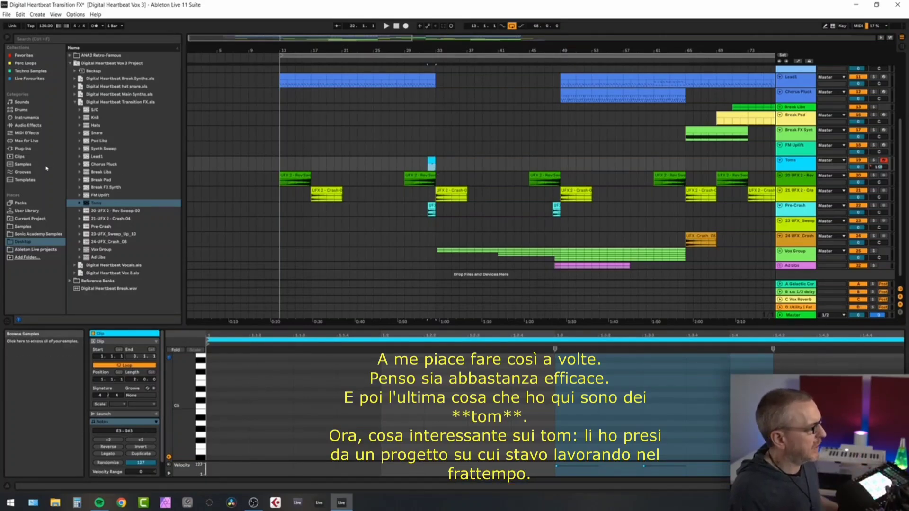
Browse the Sonic Academy Samples to Synthwave Sample Pack 2, collapse Drum Kits and expand the One Shots Drums folder
{"action": "left_click", "coordinate": [39, 234]}
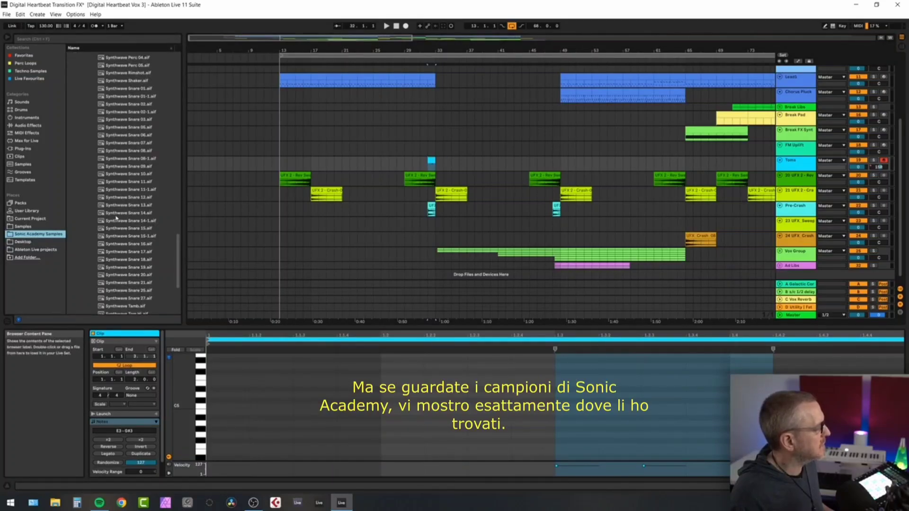
{"action": "scroll", "coordinate": [133, 202], "scroll_direction": "up", "scroll_amount": 10}
{"action": "scroll", "coordinate": [154, 201], "scroll_direction": "up", "scroll_amount": 15}
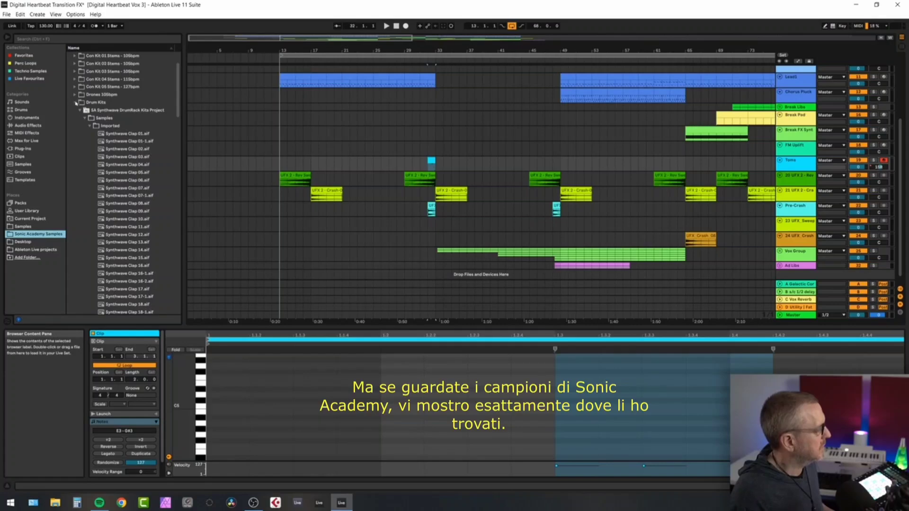
{"action": "left_click", "coordinate": [76, 103]}
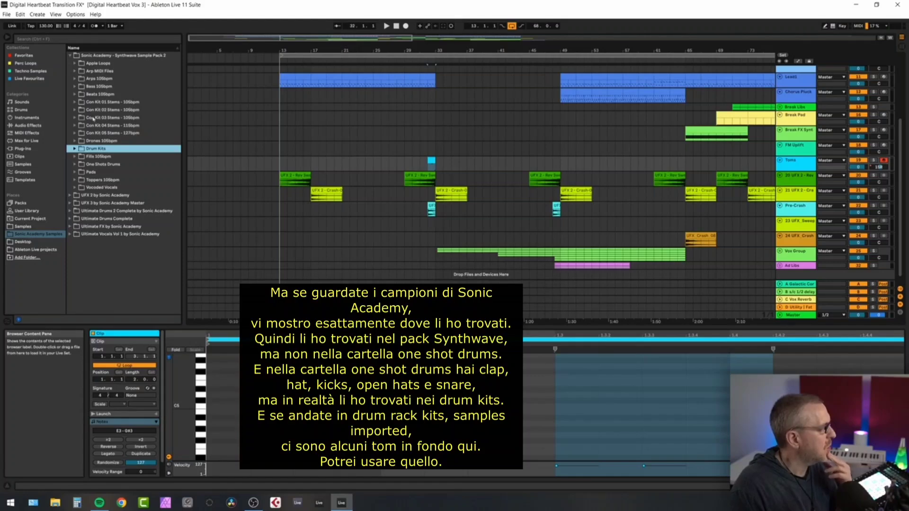
{"action": "left_click", "coordinate": [75, 165]}
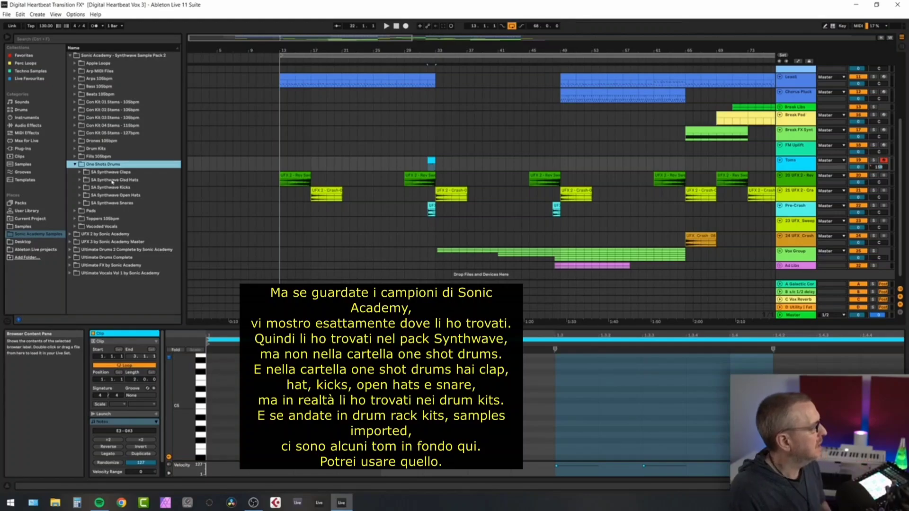
Expand the pack's Drum Kits folder and preview the imported Synthwave Tom Hi and Tom Lo samples
{"action": "left_click", "coordinate": [74, 149]}
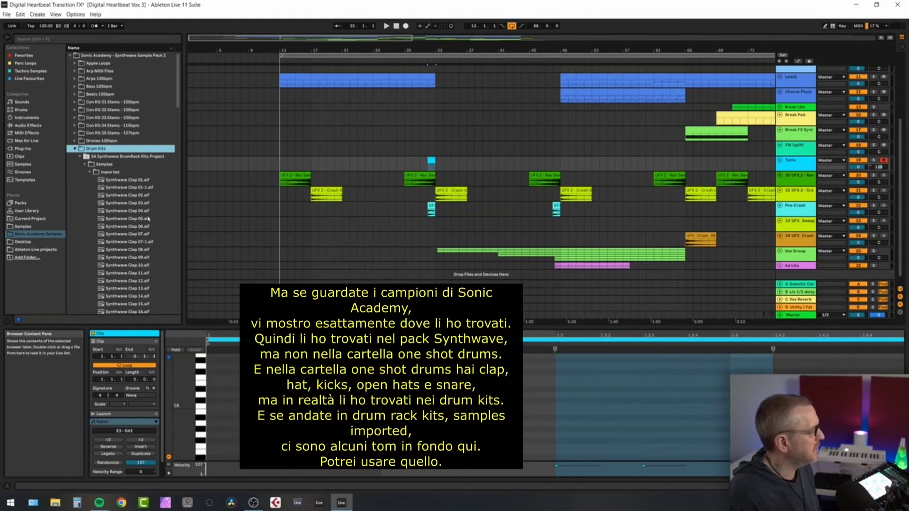
{"action": "left_click_drag", "start_coordinate": [179, 81], "coordinate": [183, 277]}
{"action": "left_click", "coordinate": [139, 242]}
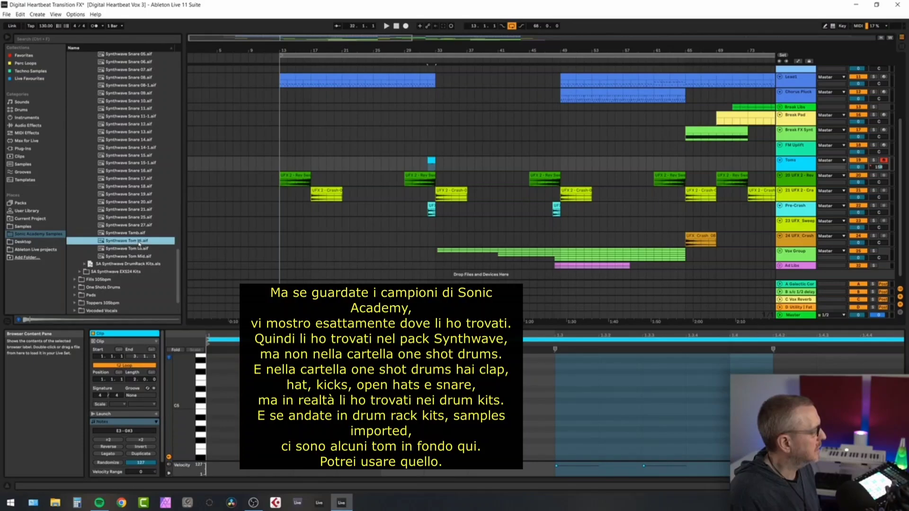
{"action": "left_click", "coordinate": [140, 248]}
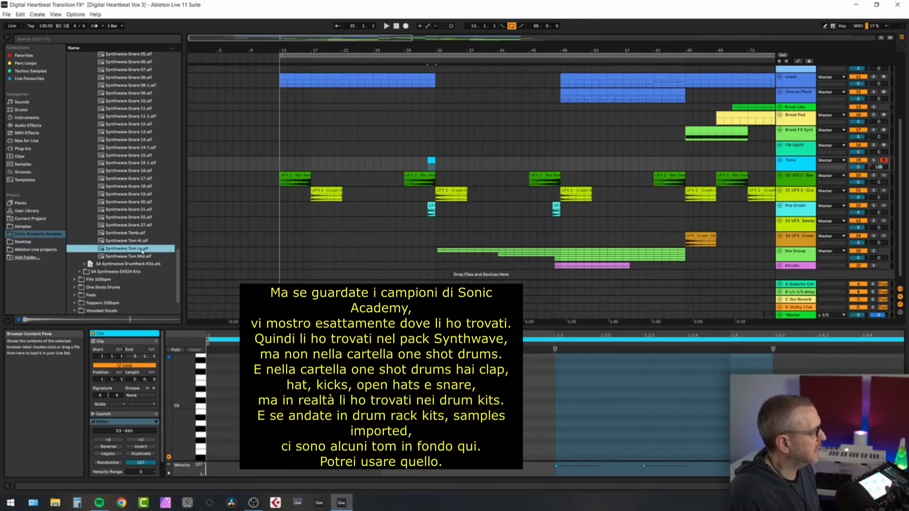
{"action": "scroll", "coordinate": [122, 140], "scroll_direction": "up", "scroll_amount": 20}
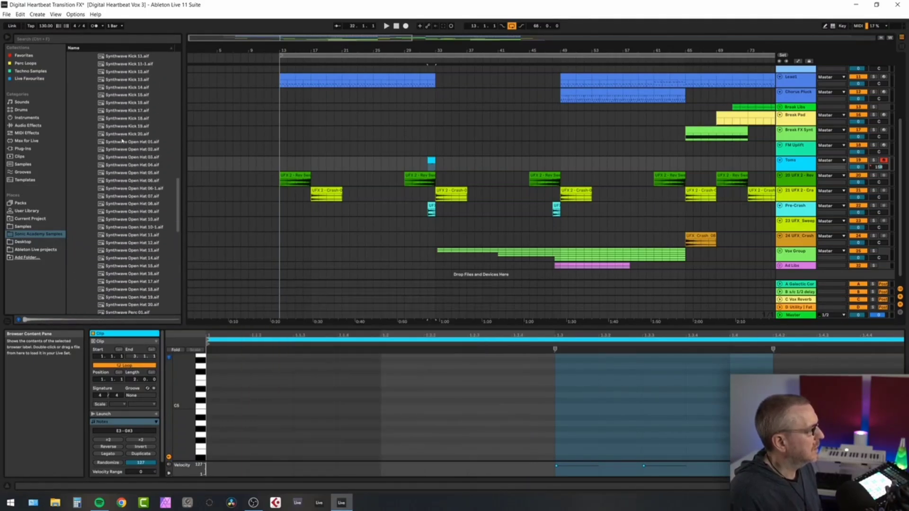
Return to the start of the Synthwave Sample Pack 2 sample list and collapse its Drum Kits folder
{"action": "scroll", "coordinate": [122, 141], "scroll_direction": "up", "scroll_amount": 15}
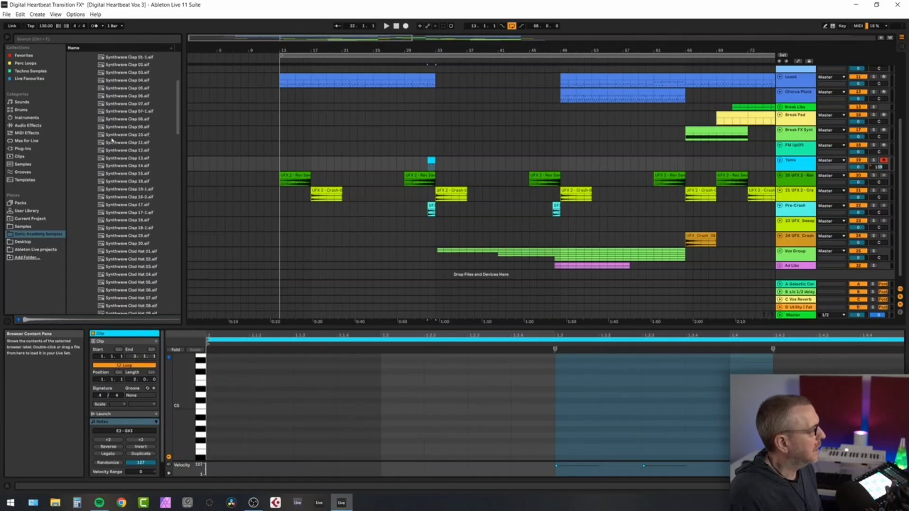
{"action": "scroll", "coordinate": [112, 140], "scroll_direction": "up", "scroll_amount": 5}
{"action": "left_click", "coordinate": [76, 150]}
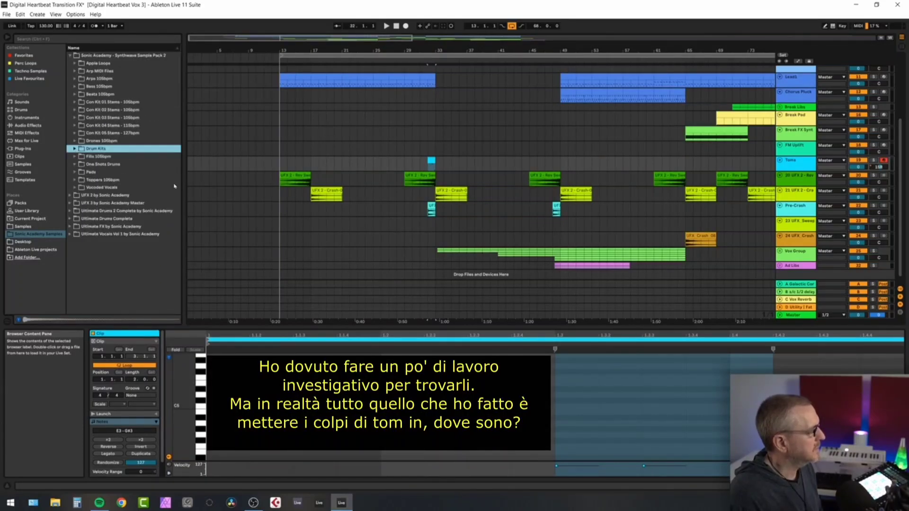
Display the notes of the Toms clip at bar 32 in an enlarged editor and audition them individually from G#3 to C3
{"action": "left_click", "coordinate": [431, 161]}
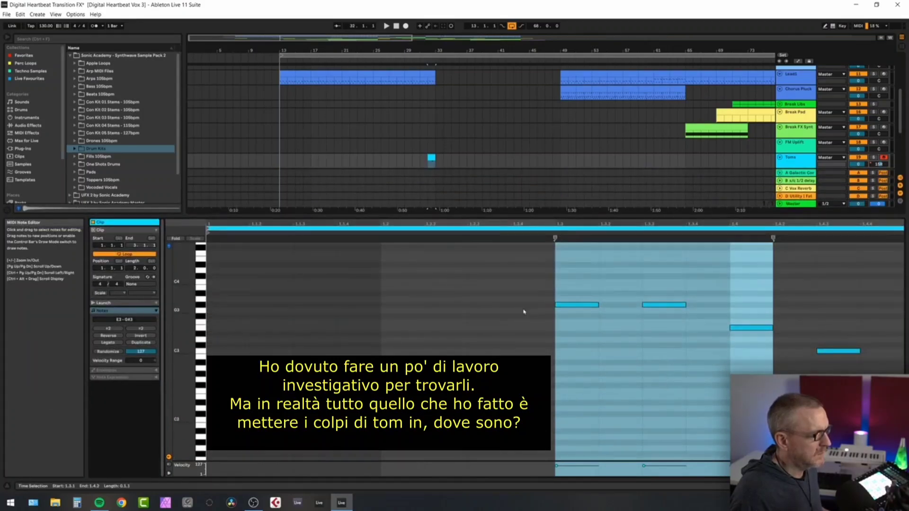
{"action": "left_click_drag", "start_coordinate": [512, 242], "coordinate": [860, 376]}
{"action": "left_click_drag", "start_coordinate": [514, 287], "coordinate": [560, 318]}
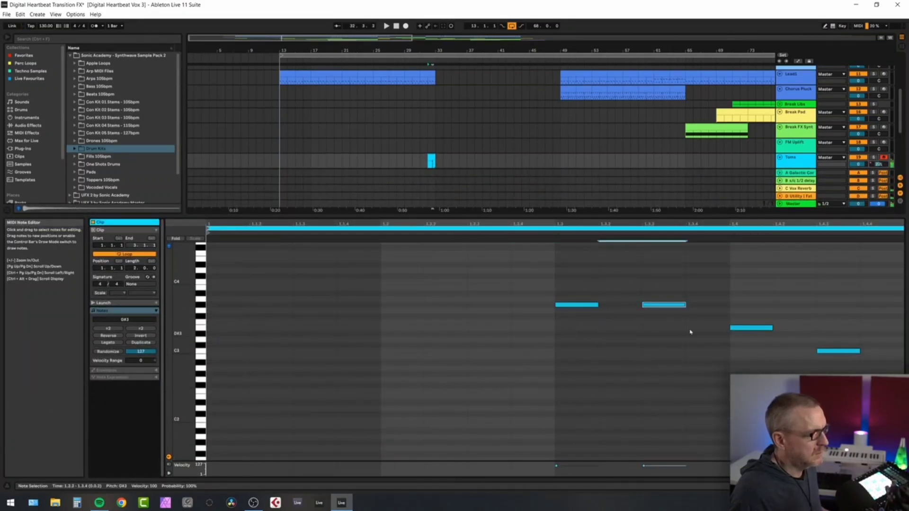
{"action": "left_click", "coordinate": [815, 324]}
{"action": "left_click", "coordinate": [838, 352]}
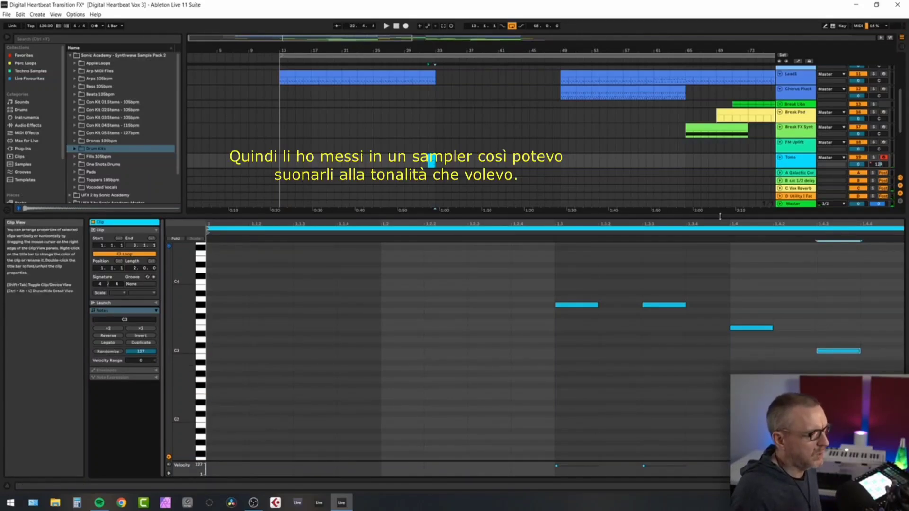
Enlarge the arrangement, expand the Toms track to show its send levels, and select the Vox Reverb return
{"action": "left_click_drag", "start_coordinate": [723, 218], "coordinate": [720, 339]}
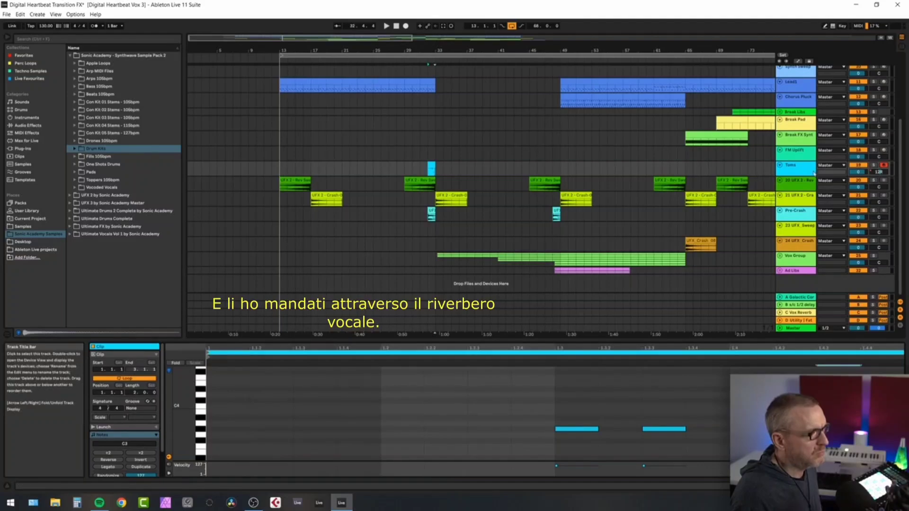
{"action": "left_click_drag", "start_coordinate": [805, 176], "coordinate": [805, 193]}
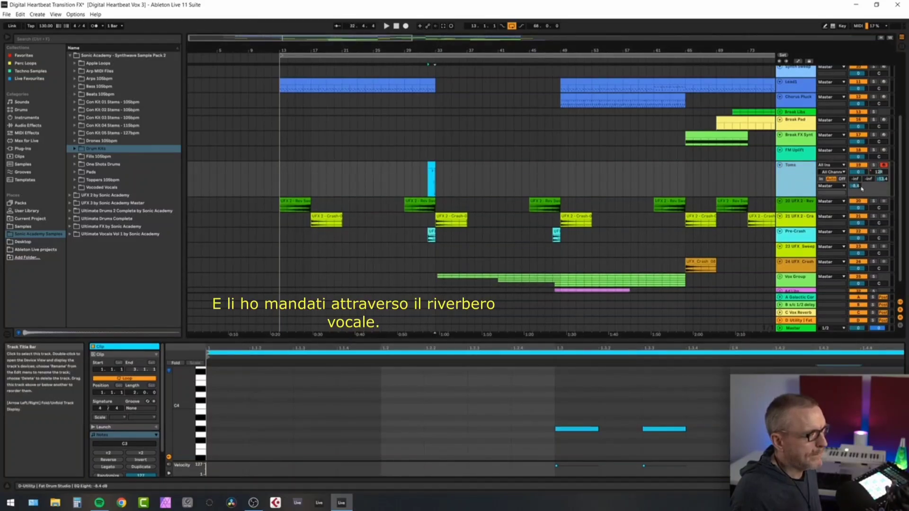
{"action": "left_click", "coordinate": [797, 313]}
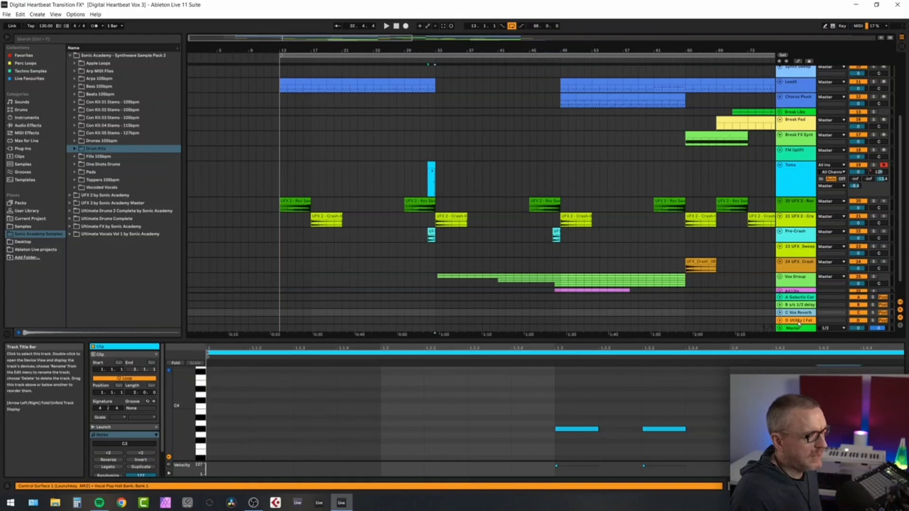
Display the devices of the Fat Drum Studio return and set its EQ Eight low cut to about 52 Hz
{"action": "left_click", "coordinate": [799, 321]}
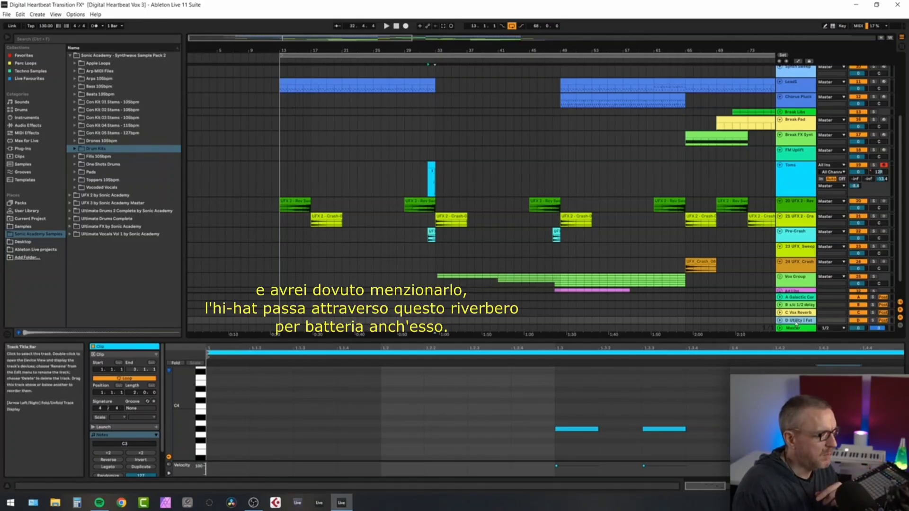
{"action": "key", "text": "shift+Tab"}
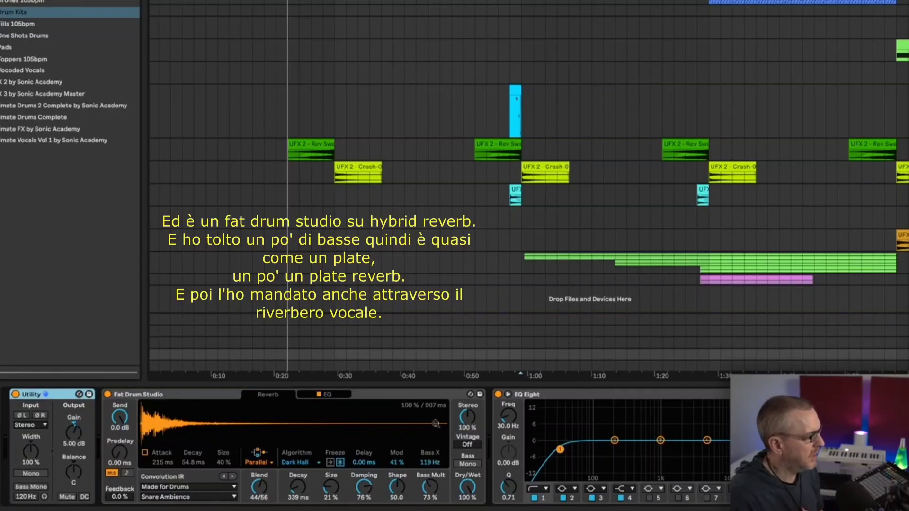
{"action": "left_click_drag", "start_coordinate": [562, 453], "coordinate": [569, 451]}
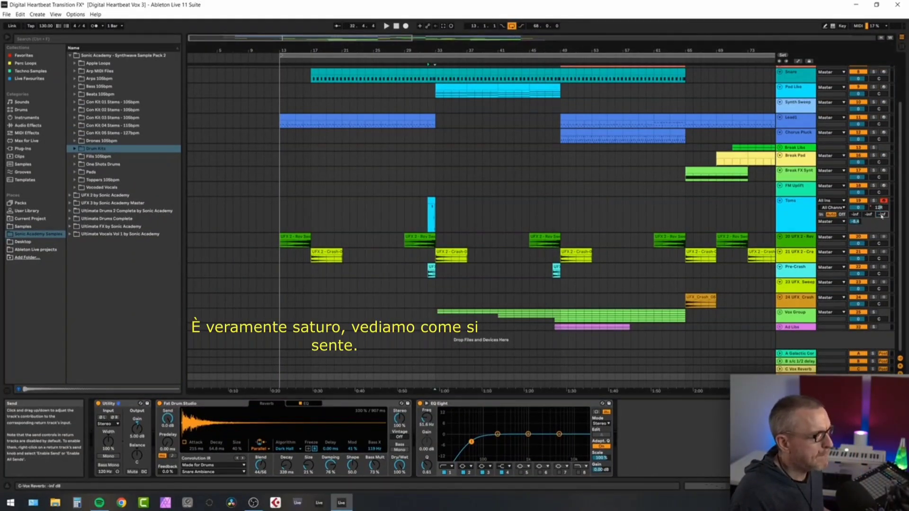
Solo the Toms track and audition its clip at bar 32 with the Vox Reverb send turned off
{"action": "left_click", "coordinate": [429, 212]}
{"action": "left_click_drag", "start_coordinate": [429, 50], "coordinate": [440, 76]}
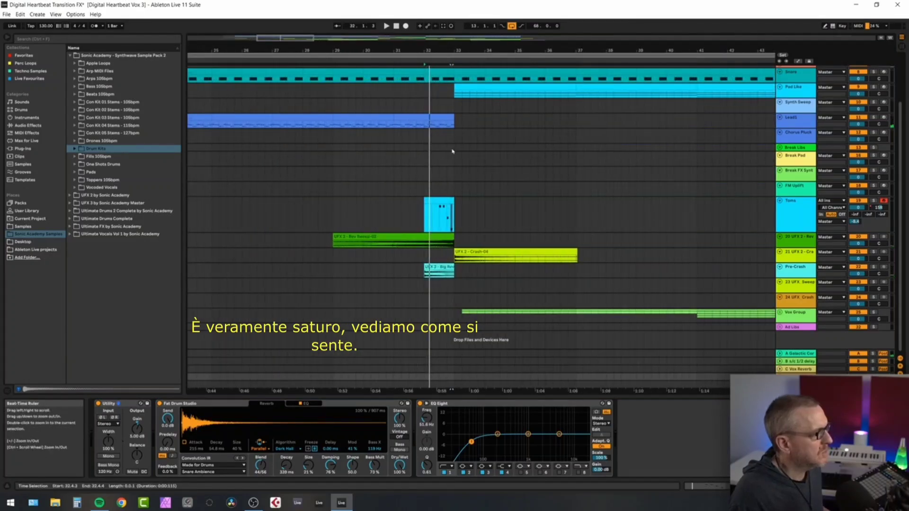
{"action": "left_click", "coordinate": [874, 203]}
{"action": "key", "text": "space"}
{"action": "left_click", "coordinate": [466, 210]}
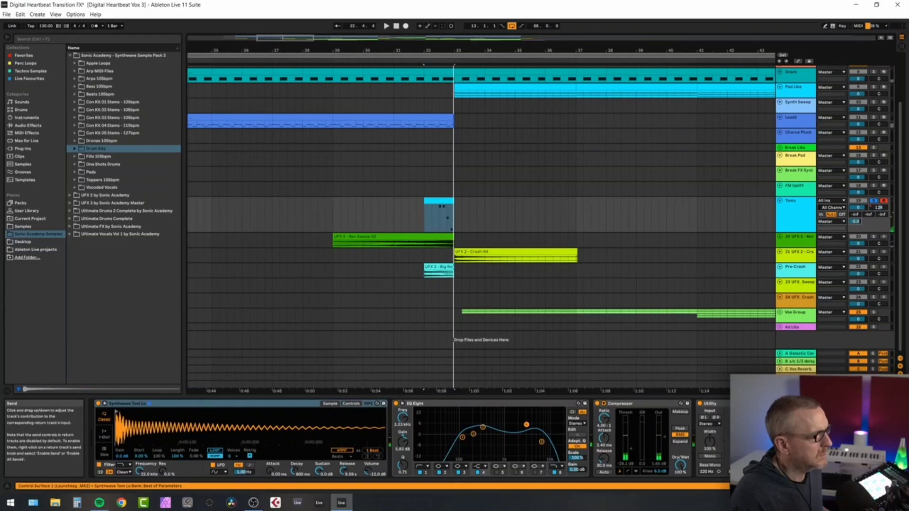
{"action": "left_click", "coordinate": [444, 202]}
{"action": "key", "text": "space"}
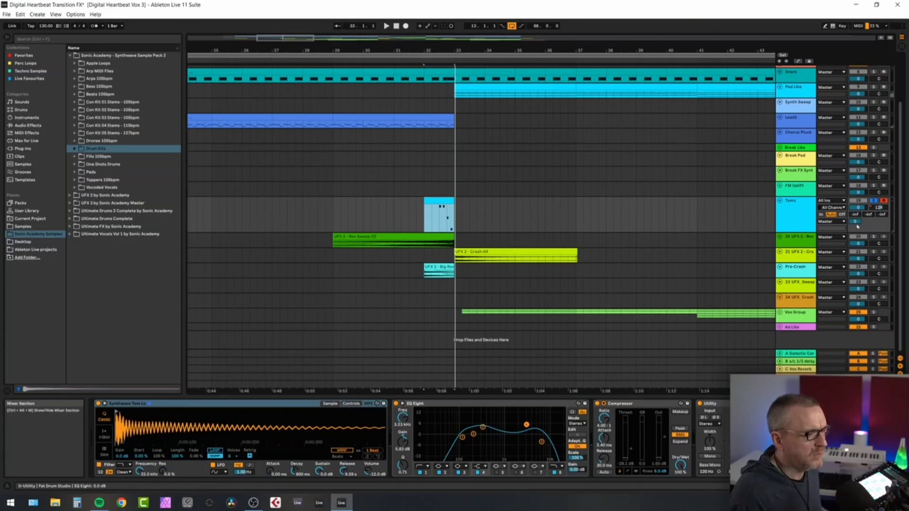
Lower the Toms track's drum reverb send and raise its Vox Reverb send to about -13 dB while replaying the clip
{"action": "left_click_drag", "start_coordinate": [859, 224], "coordinate": [855, 223]}
{"action": "key", "text": "space"}
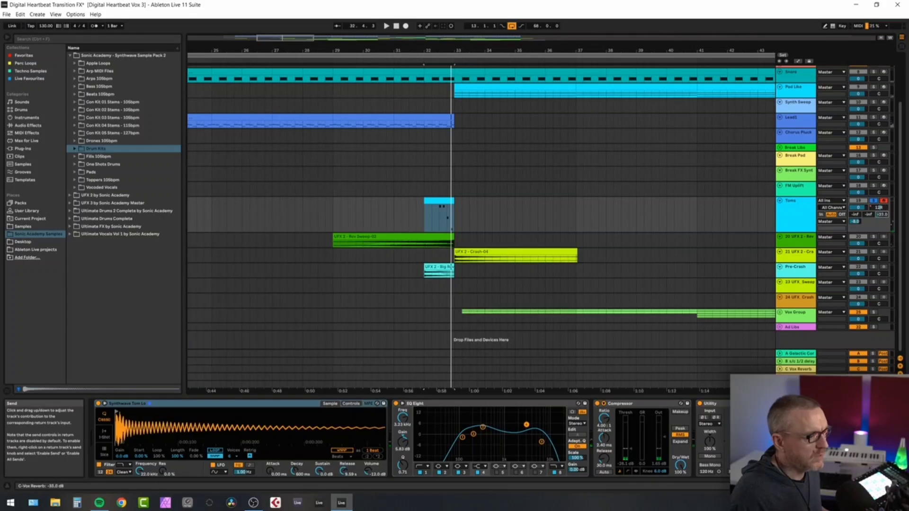
{"action": "key", "text": "space"}
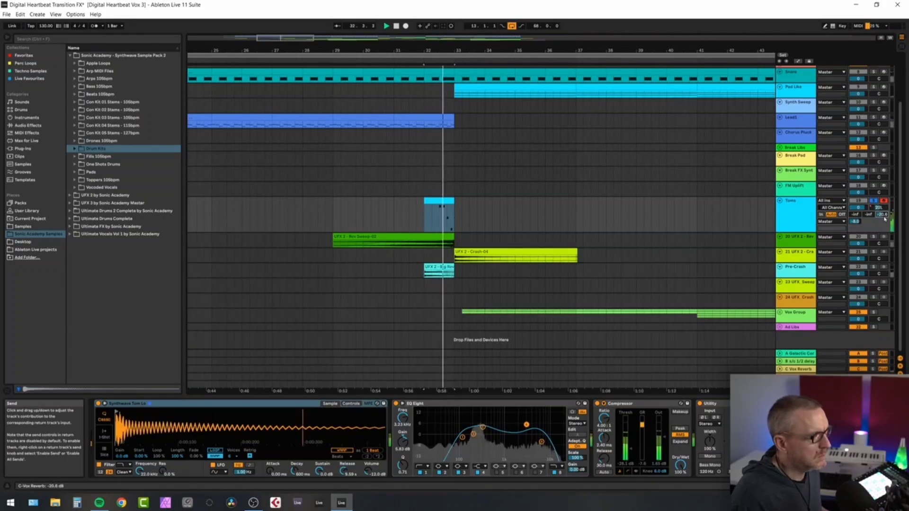
{"action": "left_click_drag", "start_coordinate": [881, 214], "coordinate": [882, 212]}
{"action": "key", "text": "space"}
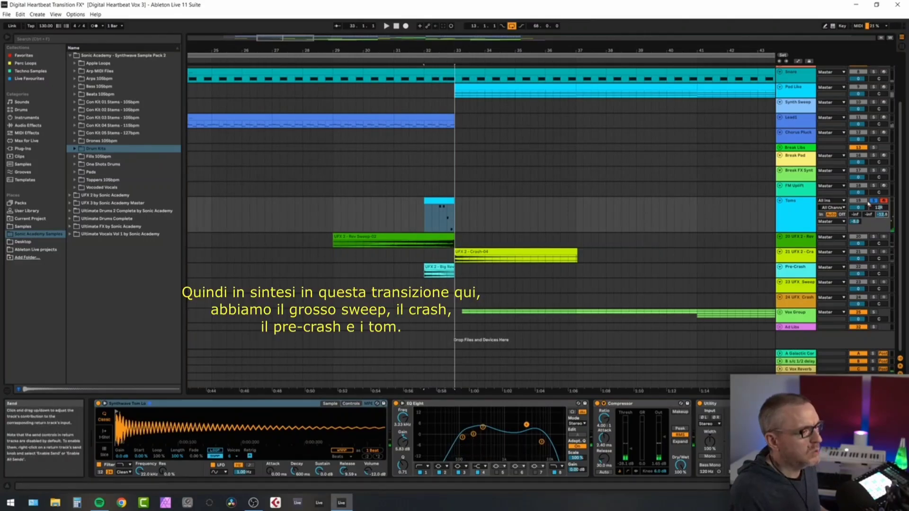
Review the sweep, crash, pre-crash and Toms clips around bar 33 and play the full transition from bar 29
{"action": "left_click", "coordinate": [384, 239]}
{"action": "left_click", "coordinate": [466, 260]}
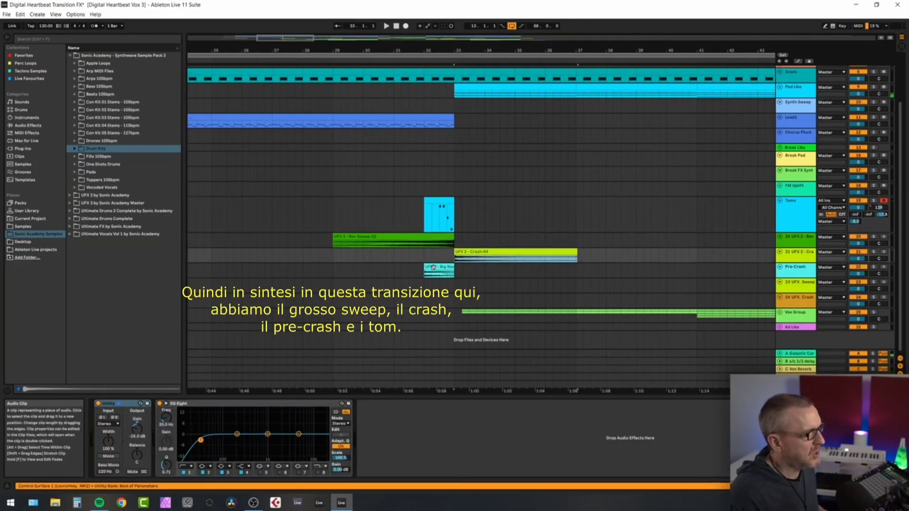
{"action": "left_click", "coordinate": [433, 267]}
{"action": "left_click", "coordinate": [438, 201]}
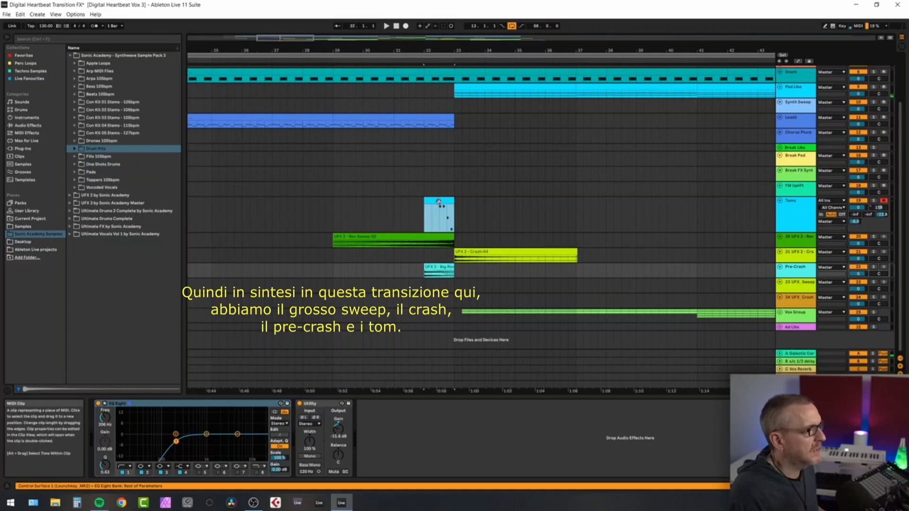
{"action": "left_click", "coordinate": [350, 78]}
{"action": "key", "text": "space"}
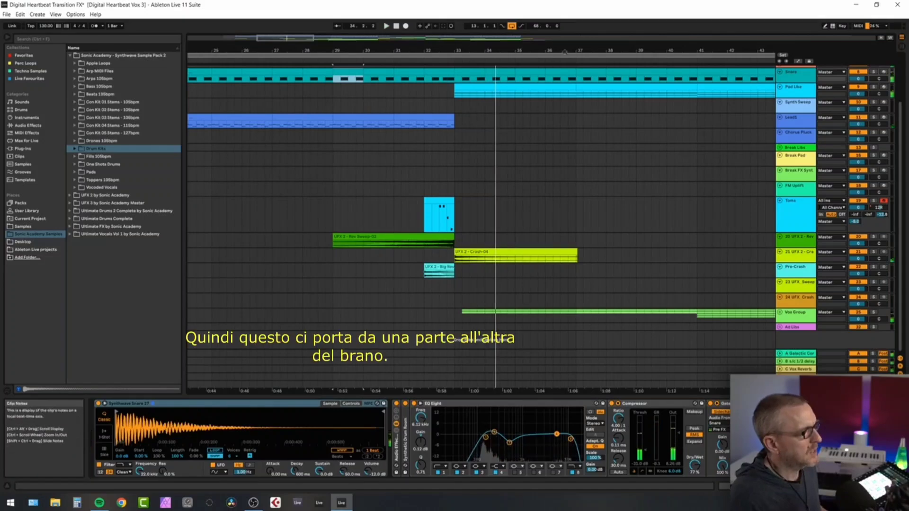
Examine the transition clips around bar 49 and play the change into that section without toms
{"action": "left_click_drag", "start_coordinate": [564, 51], "coordinate": [564, 31]}
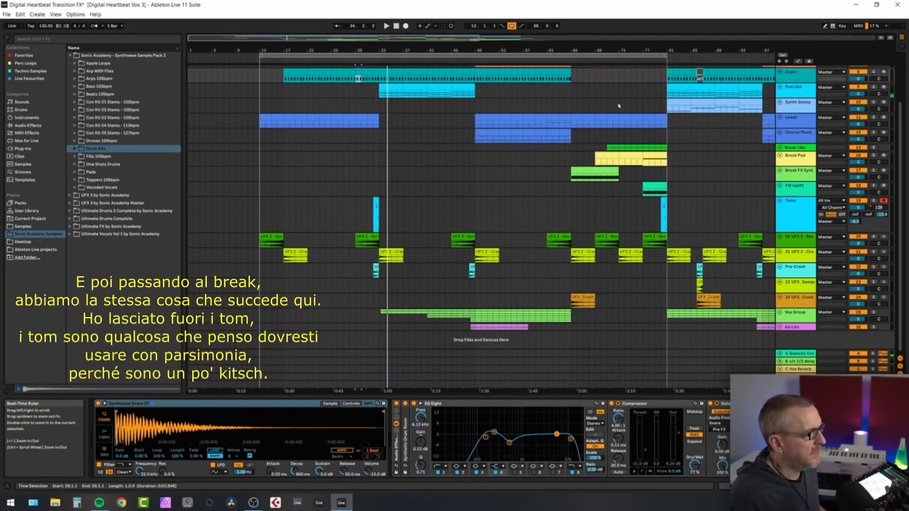
{"action": "left_click_drag", "start_coordinate": [444, 226], "coordinate": [496, 274]}
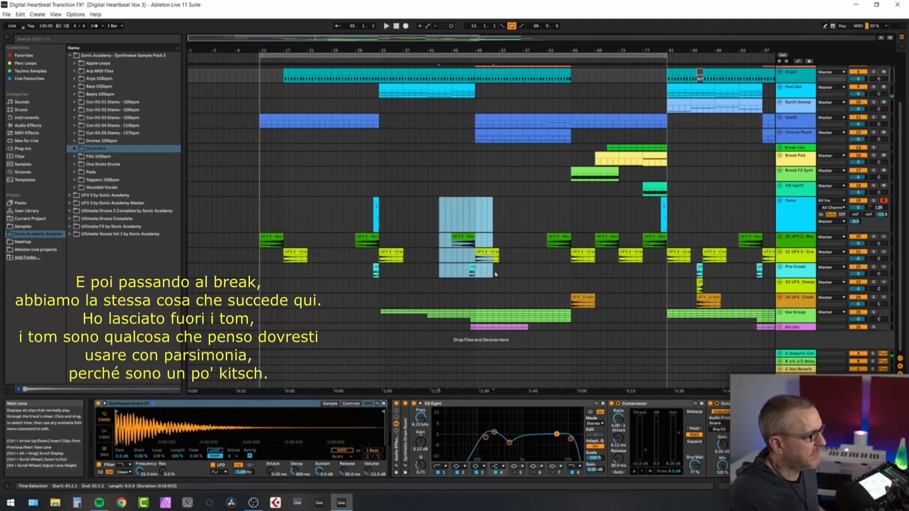
{"action": "left_click", "coordinate": [457, 85]}
{"action": "left_click", "coordinate": [535, 135]}
{"action": "key", "text": "space"}
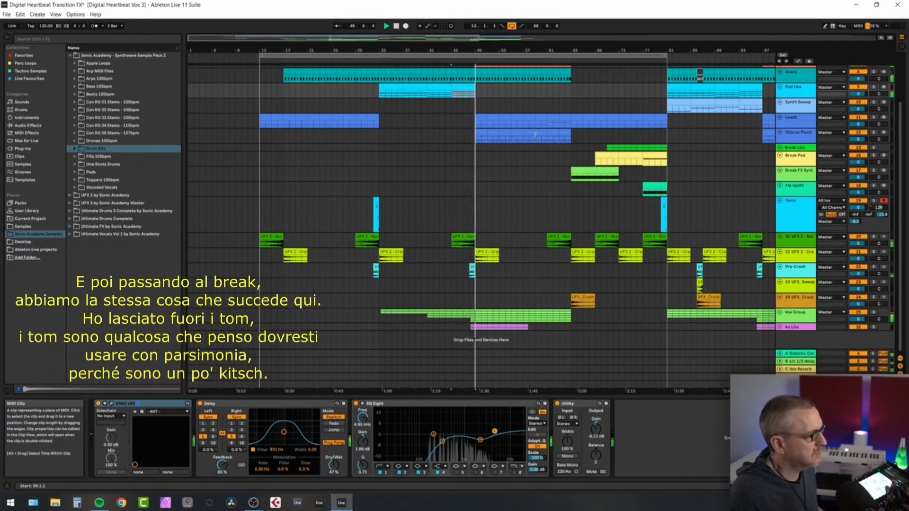
{"action": "left_click", "coordinate": [376, 200]}
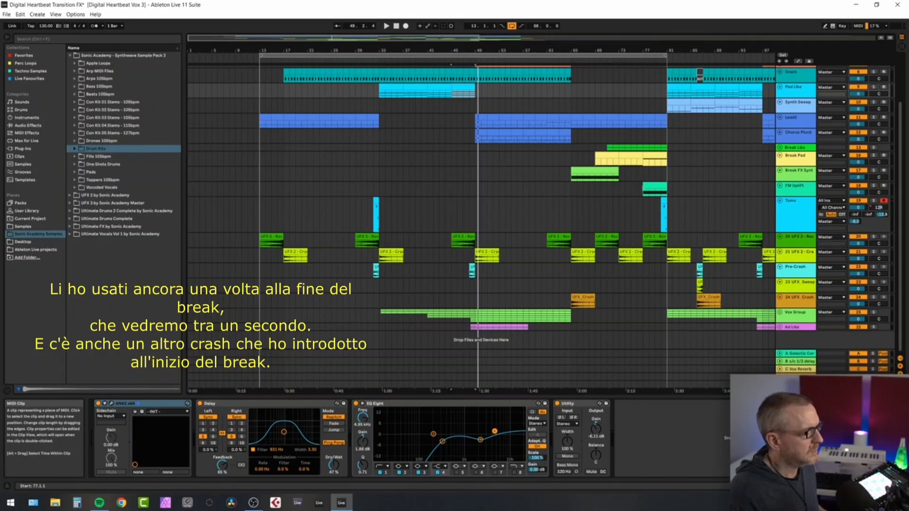
Inspect the reverse sweep at bar 61 and the crashes at bar 65, and display the UFX_Crash_08 clip's sample
{"action": "left_click", "coordinate": [583, 299]}
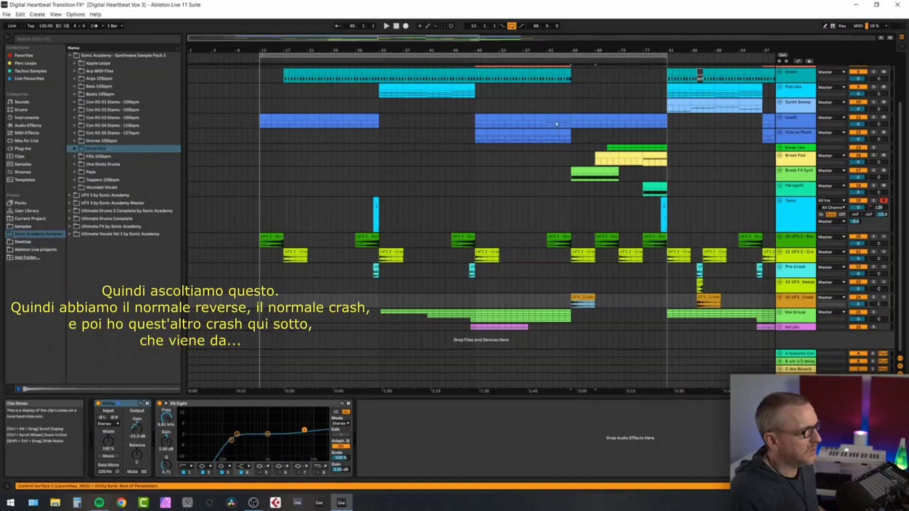
{"action": "left_click", "coordinate": [559, 242]}
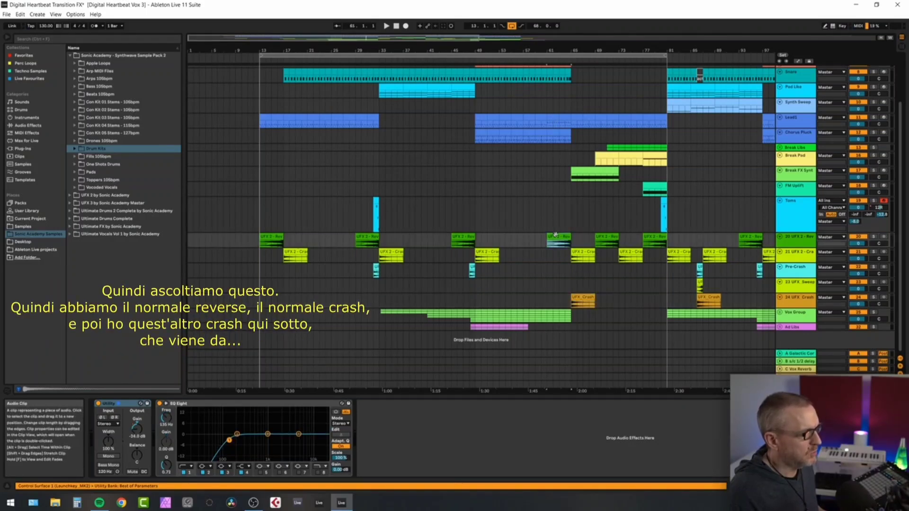
{"action": "left_click", "coordinate": [585, 252]}
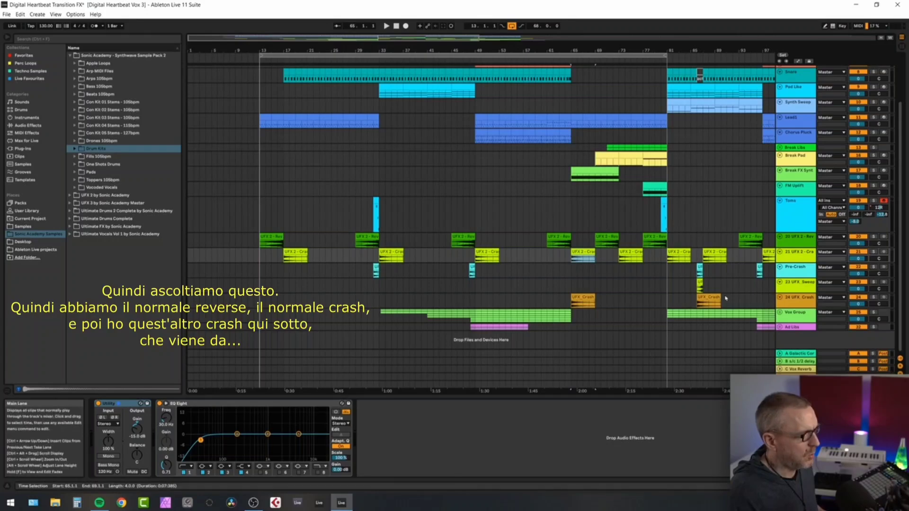
{"action": "left_click", "coordinate": [583, 301]}
{"action": "key", "text": "shift+Tab"}
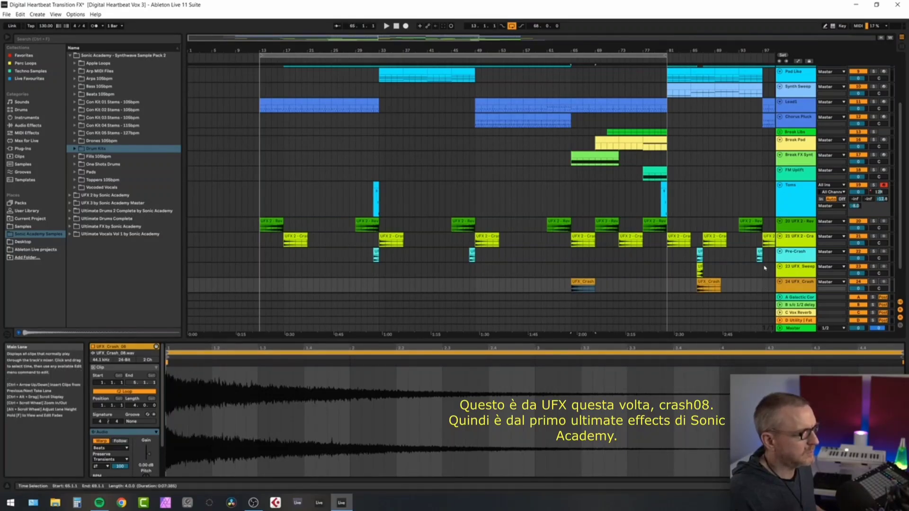
Play the transition into the break from bar 61 and toggle the 24 UFX Crash track off and on
{"action": "scroll", "coordinate": [616, 118], "scroll_direction": "up", "scroll_amount": 2}
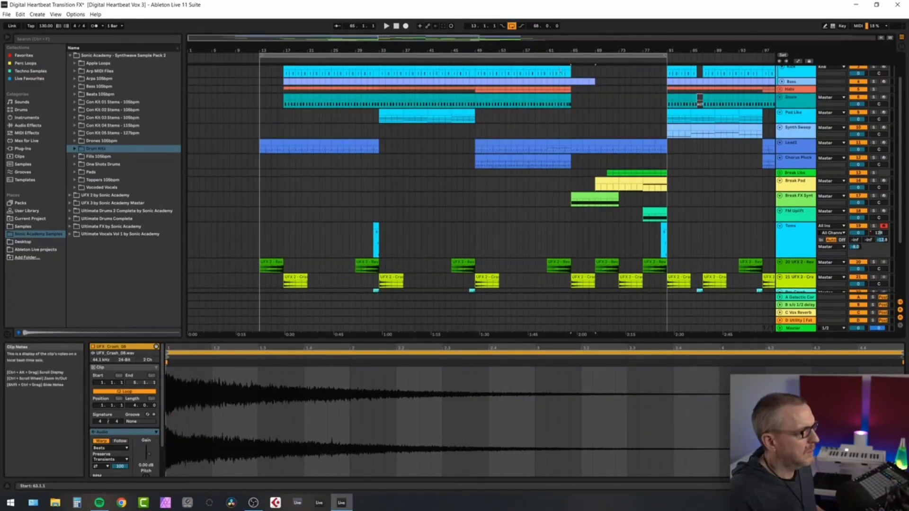
{"action": "left_click", "coordinate": [552, 70]}
{"action": "key", "text": "space"}
{"action": "scroll", "coordinate": [644, 195], "scroll_direction": "down", "scroll_amount": 5}
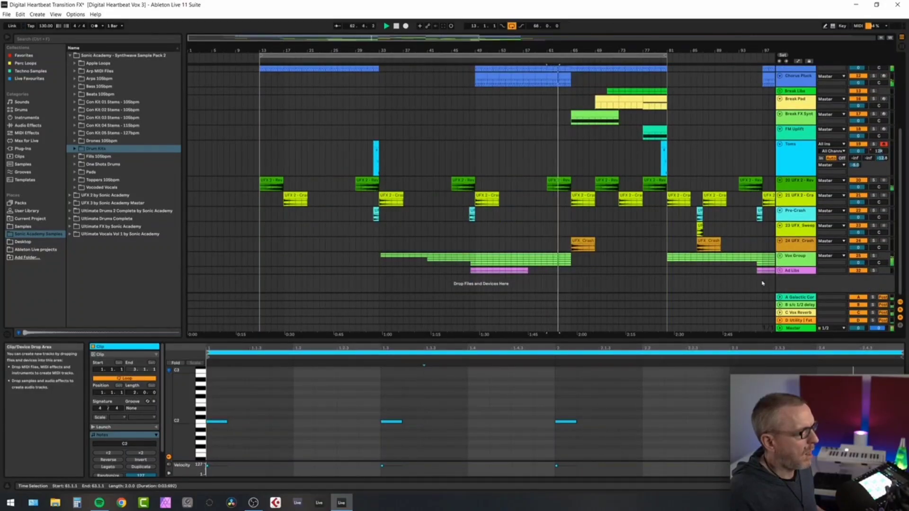
{"action": "scroll", "coordinate": [737, 277], "scroll_direction": "up", "scroll_amount": 1}
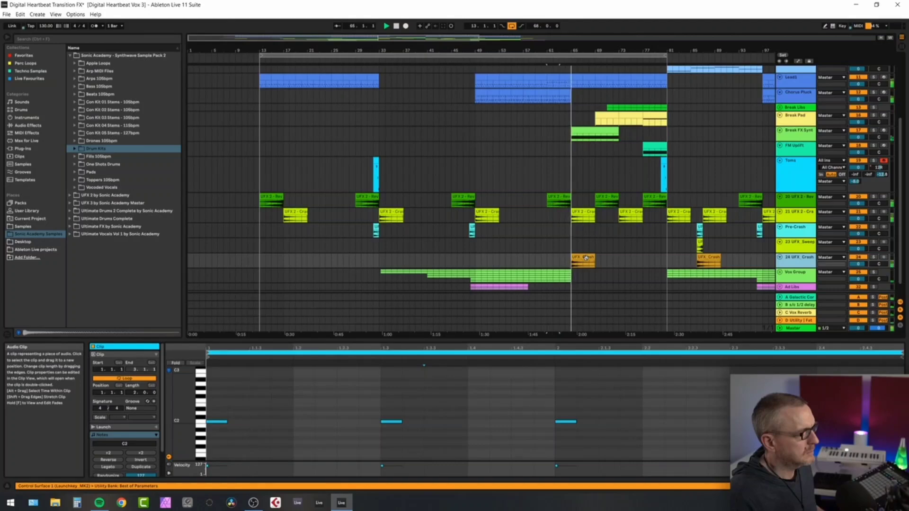
{"action": "left_click", "coordinate": [859, 258]}
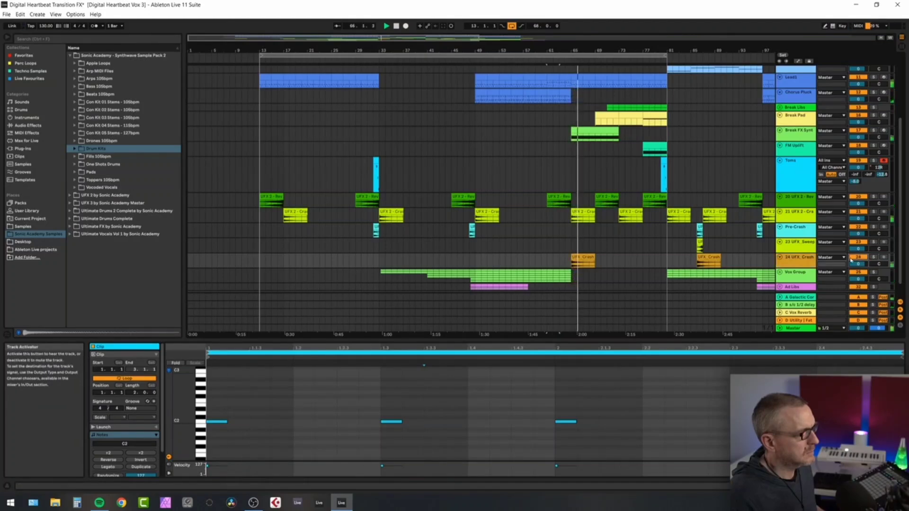
{"action": "left_click", "coordinate": [861, 258]}
Audition the UFX_Crash_08 clip at bar 65, then replay from the bar 61 reverse sweep and show that track's devices
{"action": "key", "text": "space"}
{"action": "key", "text": "space"}
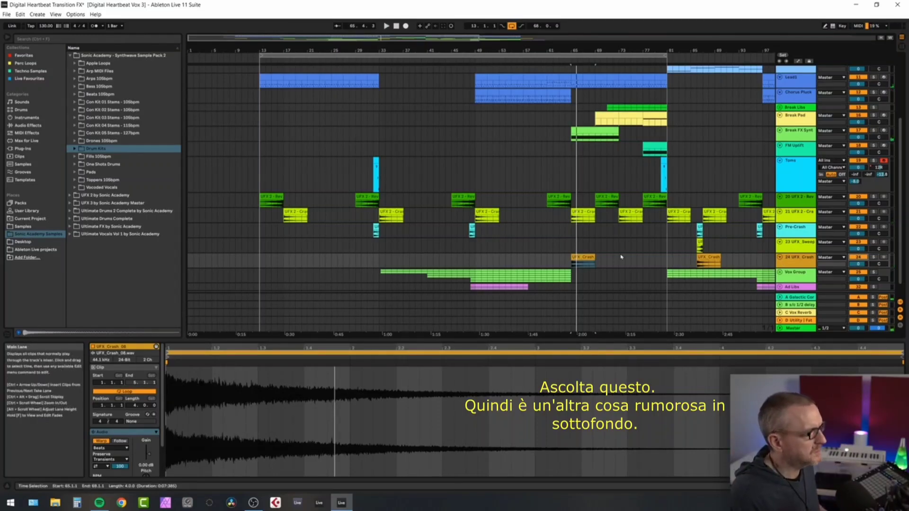
{"action": "left_click", "coordinate": [559, 196]}
{"action": "key", "text": "space"}
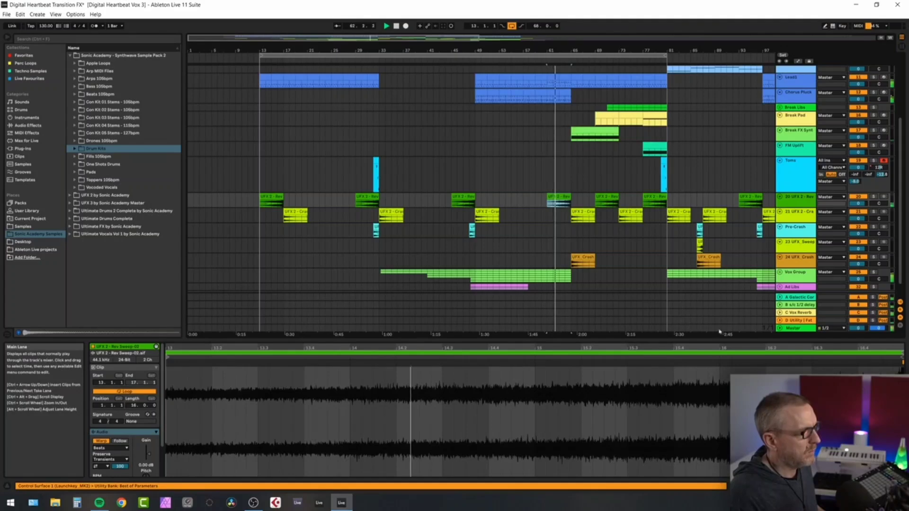
{"action": "left_click", "coordinate": [902, 486]}
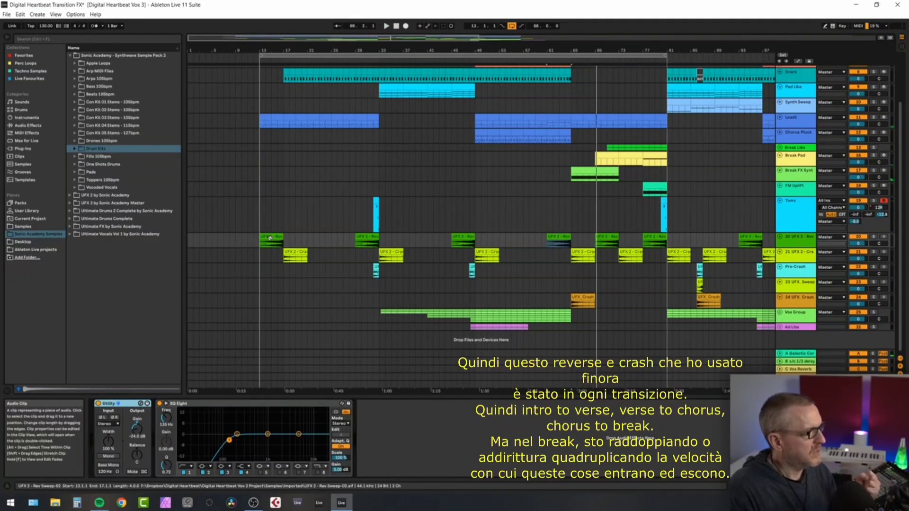
Stop playback and inspect the reverse sweep clips leading into the earlier section changes, up to the one at bar 45
{"action": "key", "text": "space"}
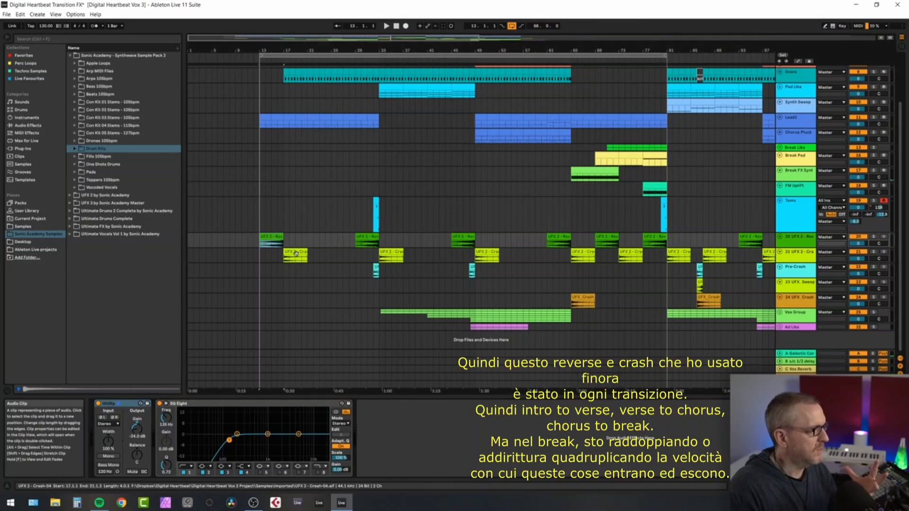
{"action": "left_click", "coordinate": [367, 241]}
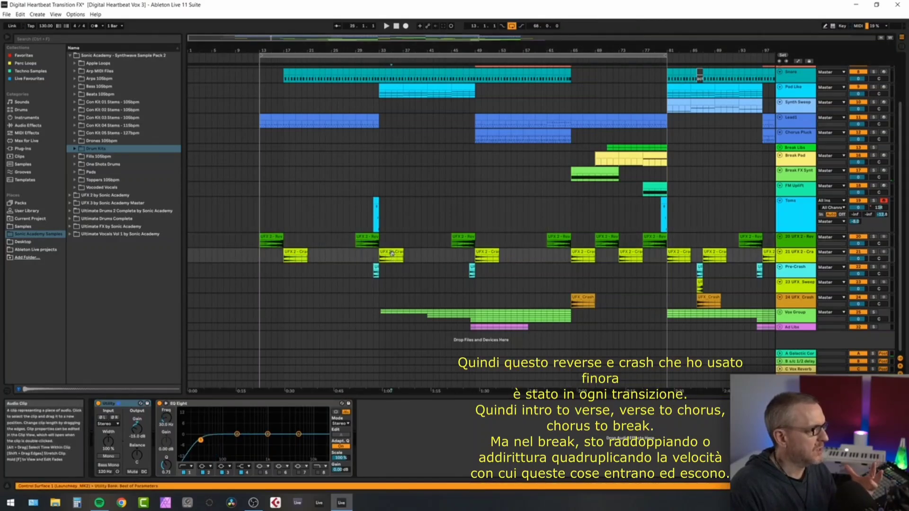
{"action": "left_click", "coordinate": [453, 236]}
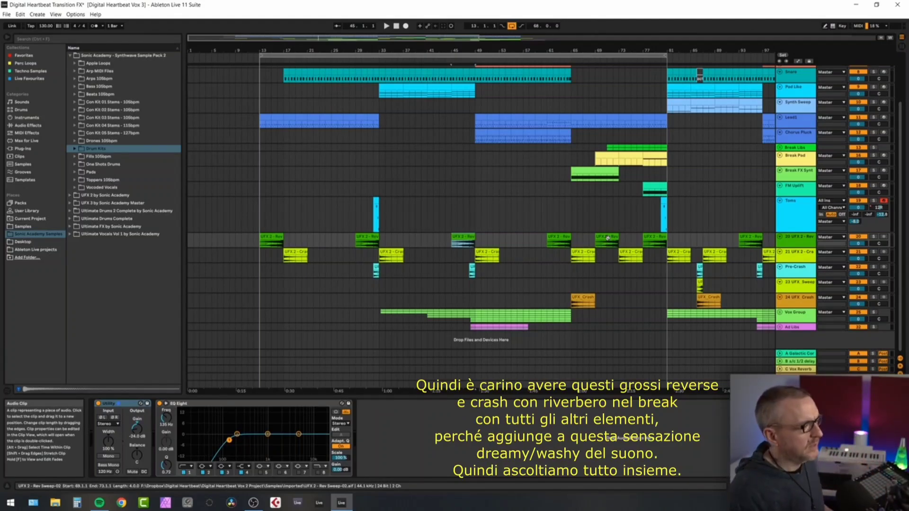
Play the break from the bar 61 reverse sweep and extend the loop to 71 bars so playback continues past bar 81
{"action": "left_click", "coordinate": [558, 238]}
{"action": "key", "text": "space"}
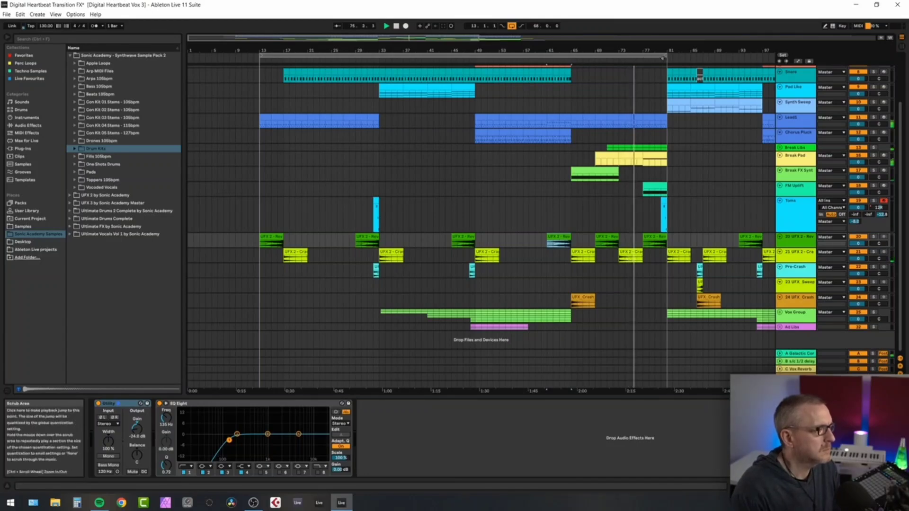
{"action": "left_click_drag", "start_coordinate": [667, 55], "coordinate": [684, 56]}
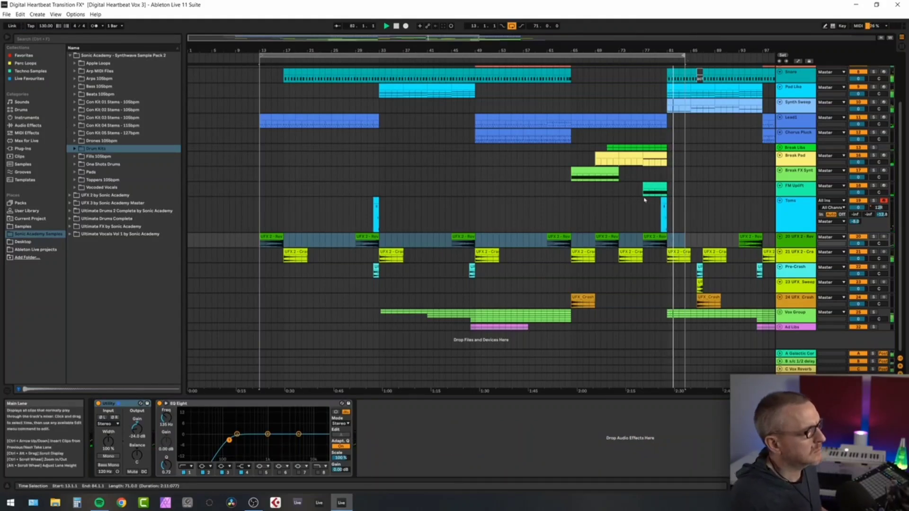
Show the devices of the FM Uplift clip at bar 77, stop playback, and show those of the sweep clip at bar 86
{"action": "left_click", "coordinate": [656, 188]}
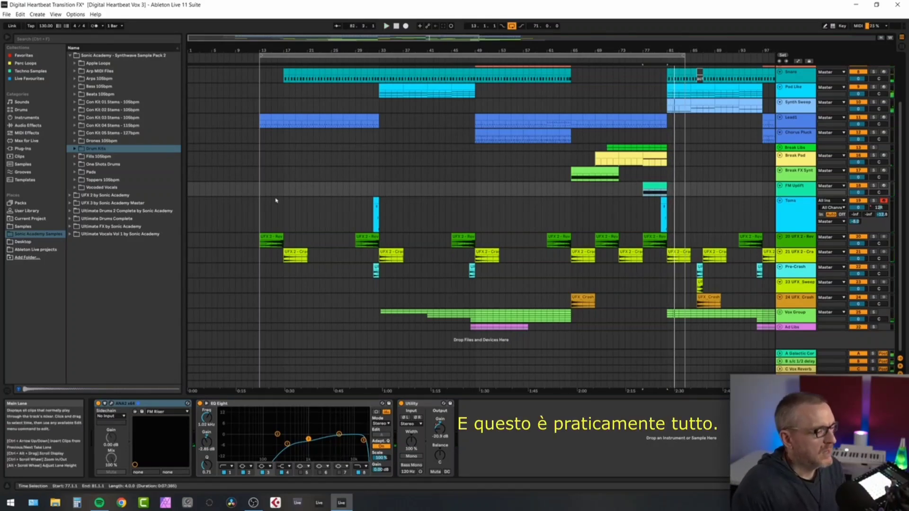
{"action": "left_click", "coordinate": [700, 283]}
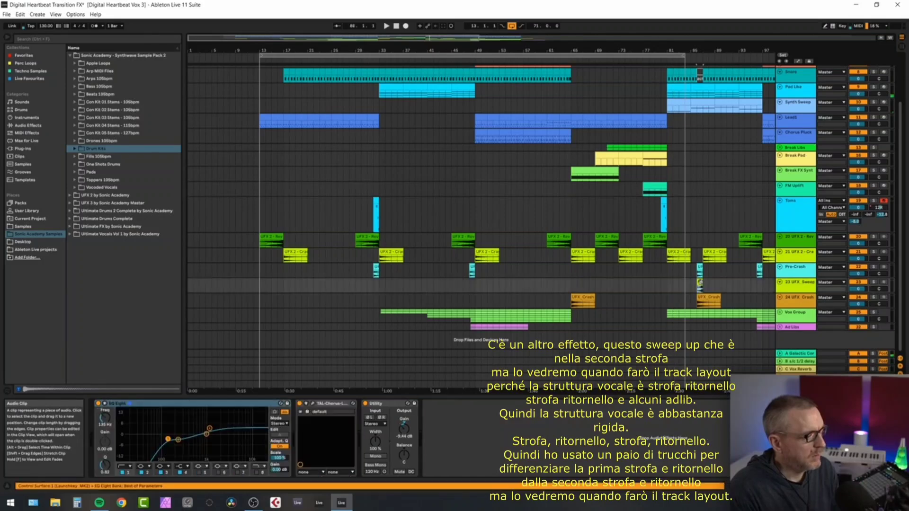